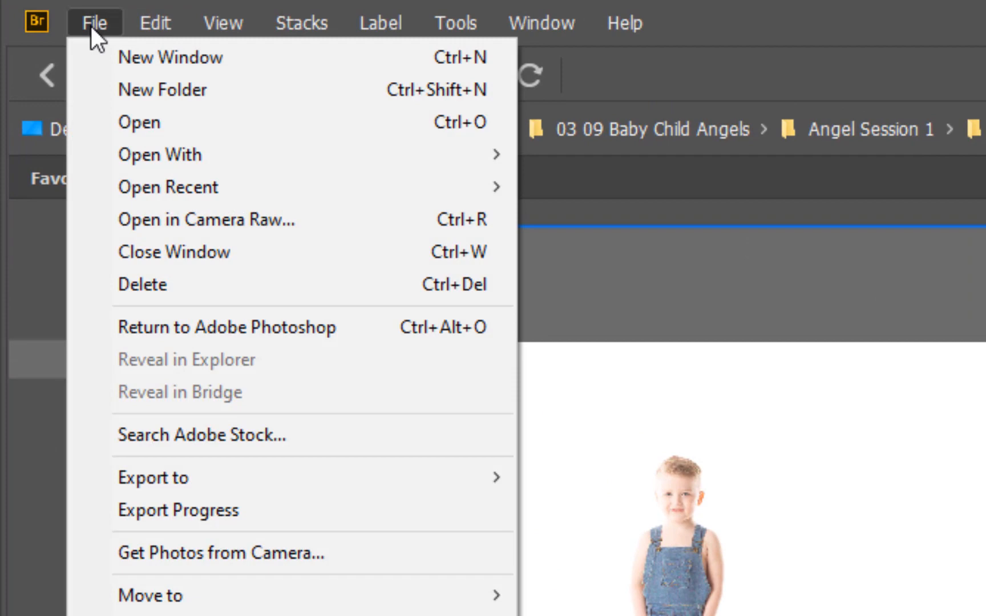
Open the session's photos in Camera Raw and apply the 00--Marks Perfect Classic Colour preset to all of them.
left_click(144, 220)
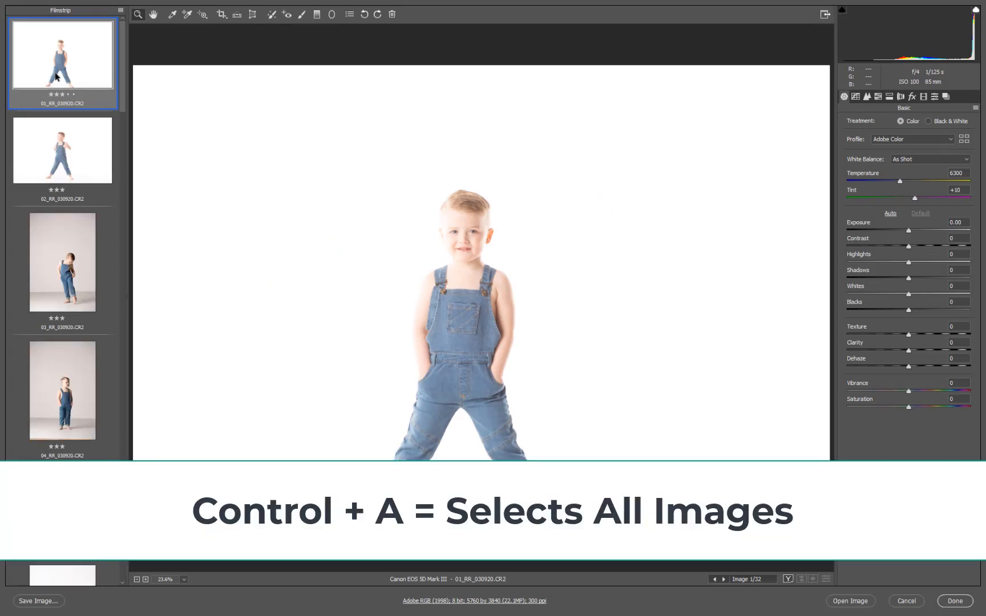
key("ctrl+a")
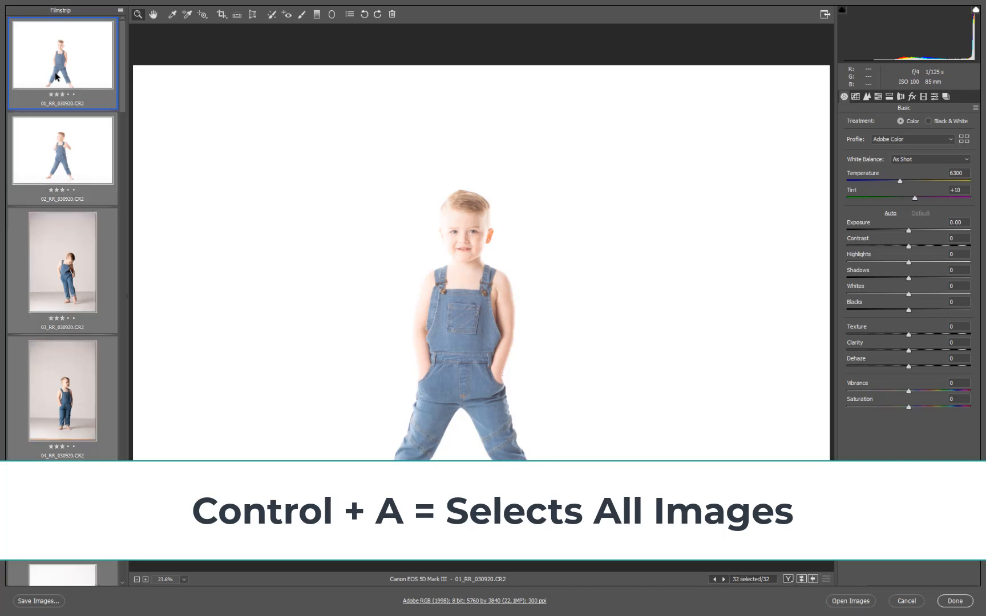
left_click(935, 96)
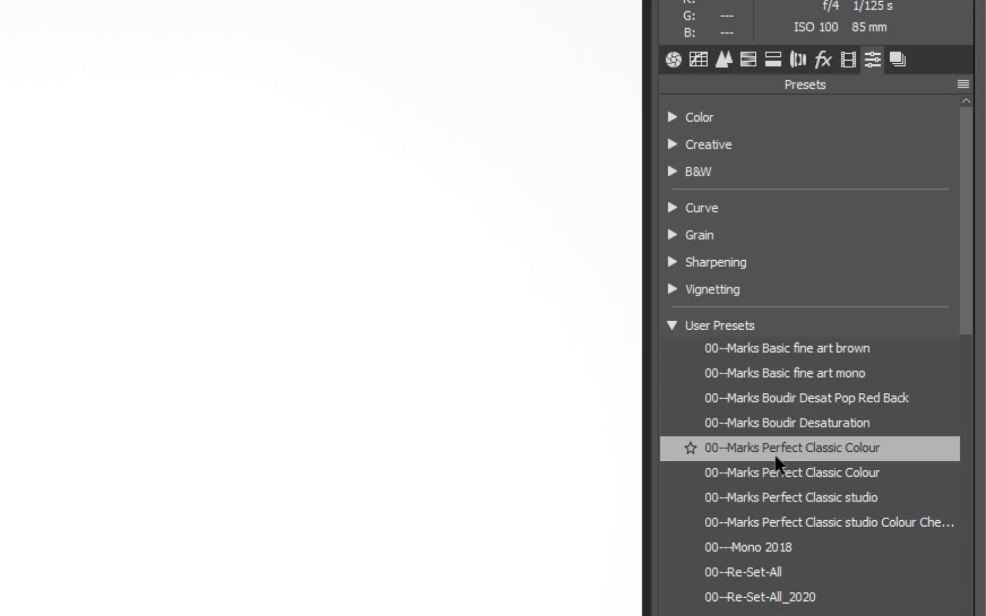
Check the preset's tone curve and basic settings, and reset the post-crop vignetting amount to 0 on all photos.
left_click(700, 62)
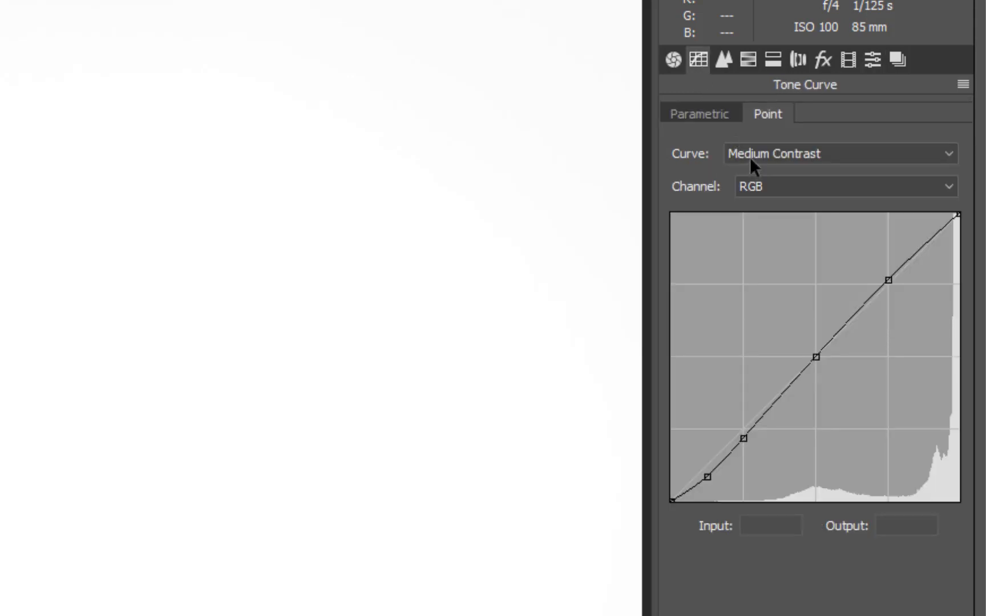
left_click(674, 61)
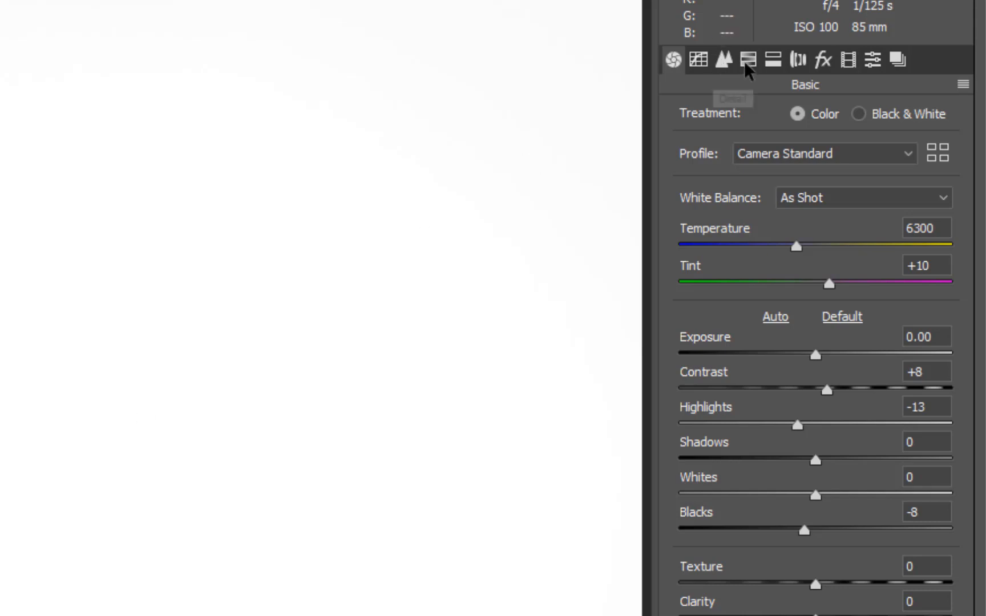
left_click(825, 62)
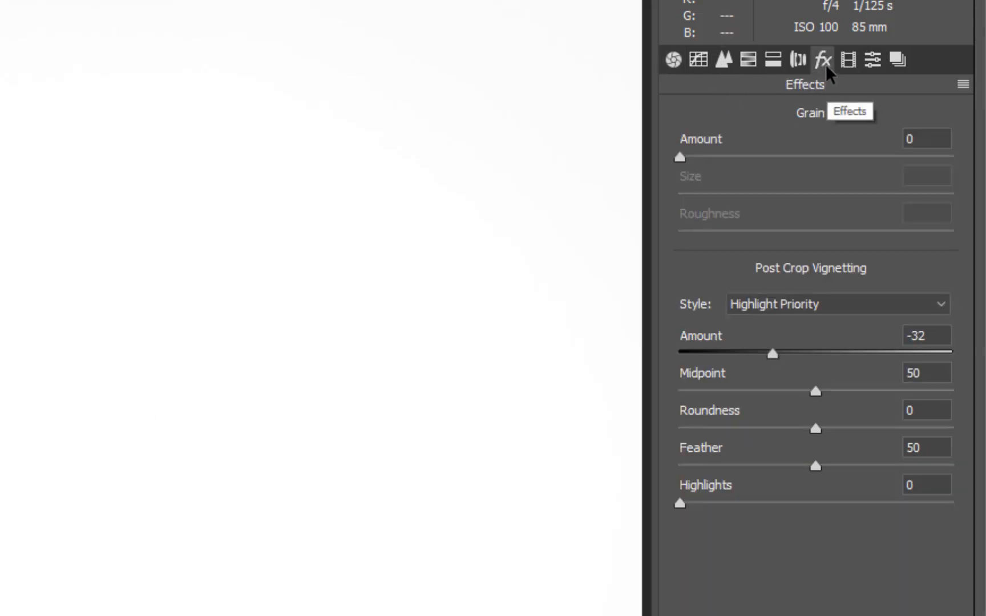
double_click(773, 355)
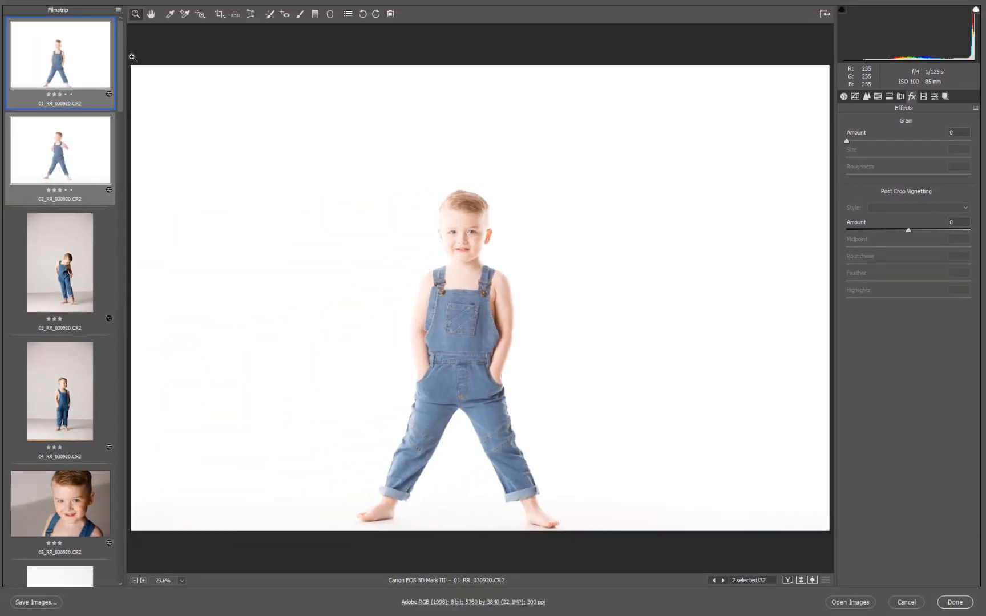
Lower the exposure of the first two white-background photos to -0.50.
left_click(845, 97)
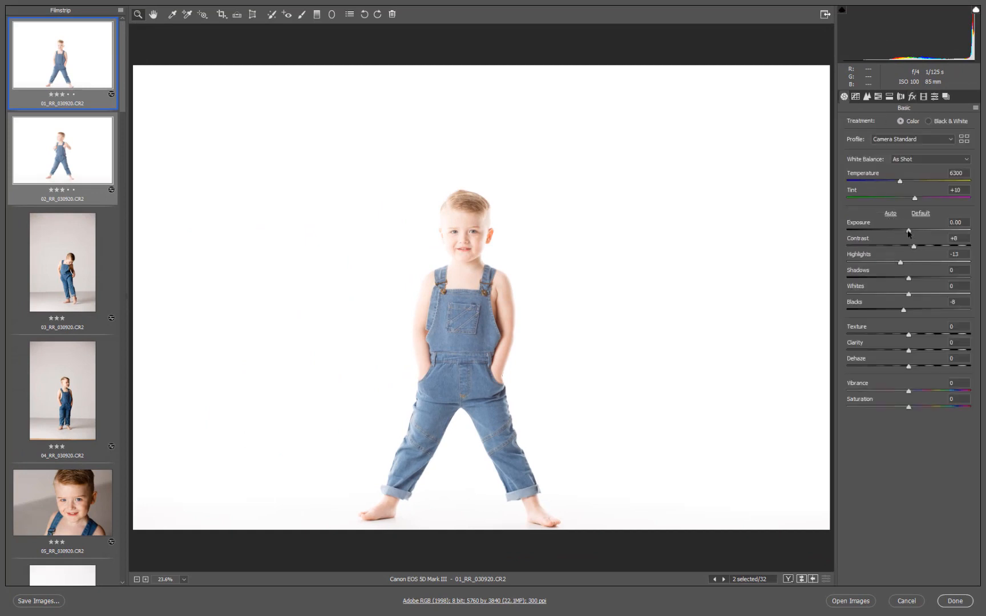
left_click_drag(909, 233, 902, 233)
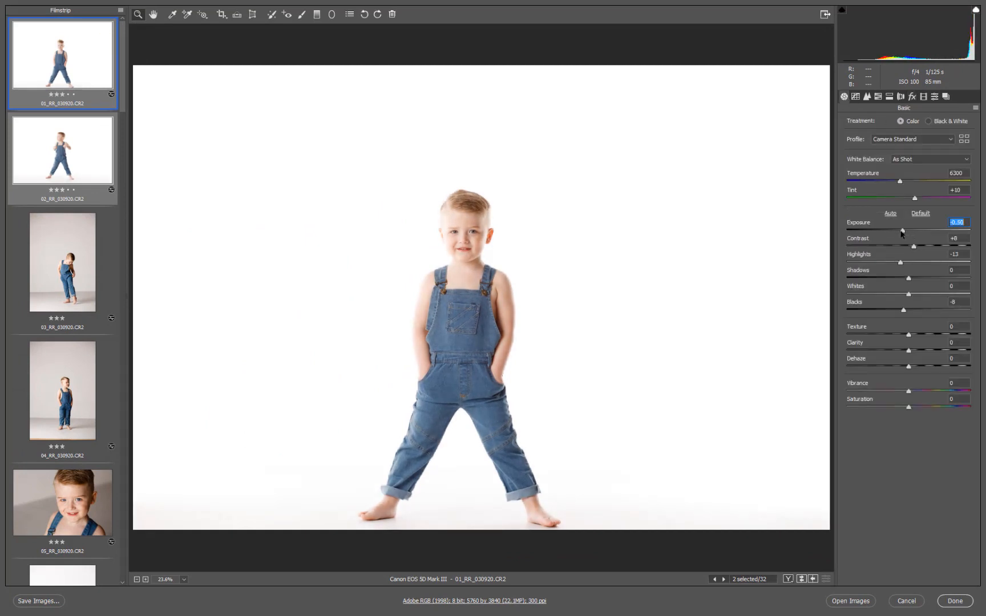
Brighten the floor around the boy's feet in photo 02 using the Adjustment Brush with exposure +0.50 and highlights +45.
left_click(87, 165)
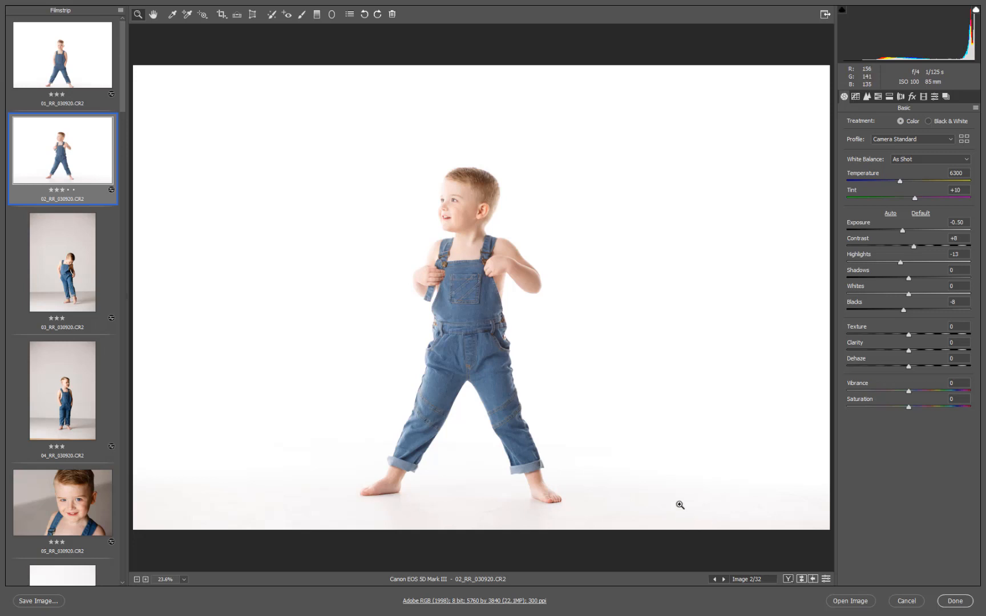
left_click(303, 15)
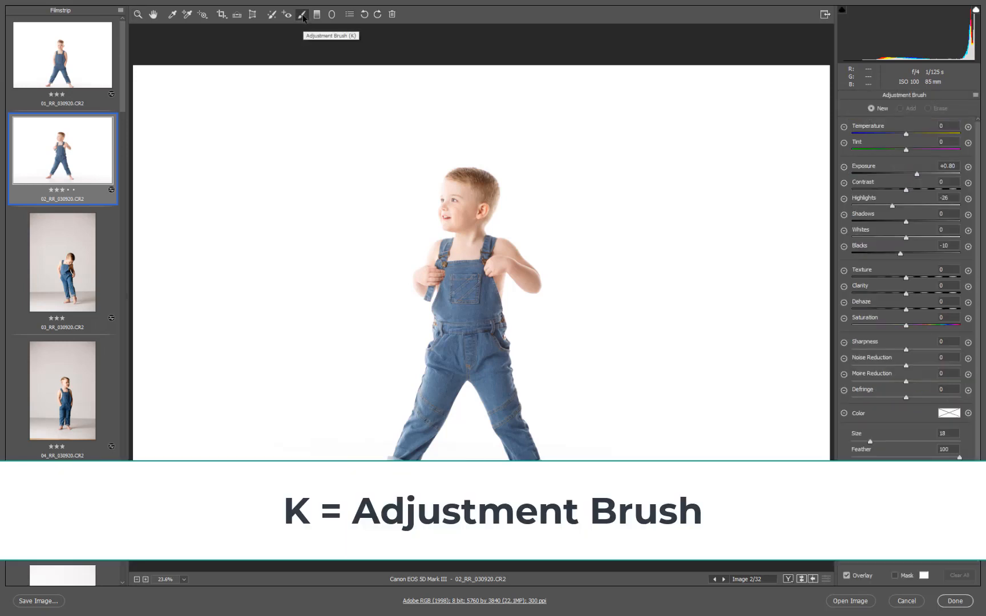
left_click(969, 167)
left_click_drag(911, 206, 928, 208)
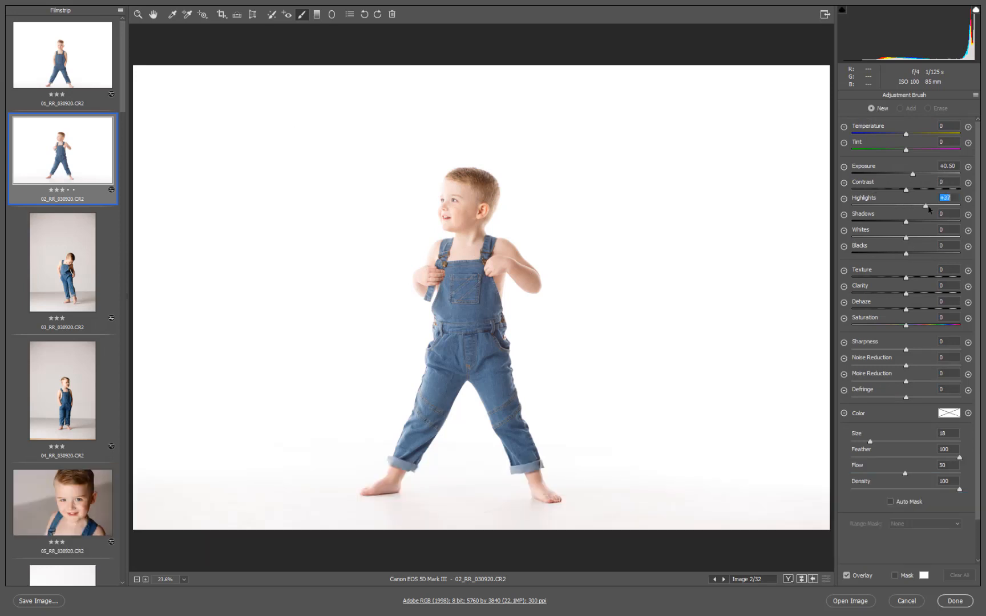
mouse_move(702, 488)
left_mouse_down()
mouse_move(828, 492)
mouse_move(605, 528)
mouse_move(390, 522)
left_mouse_up()
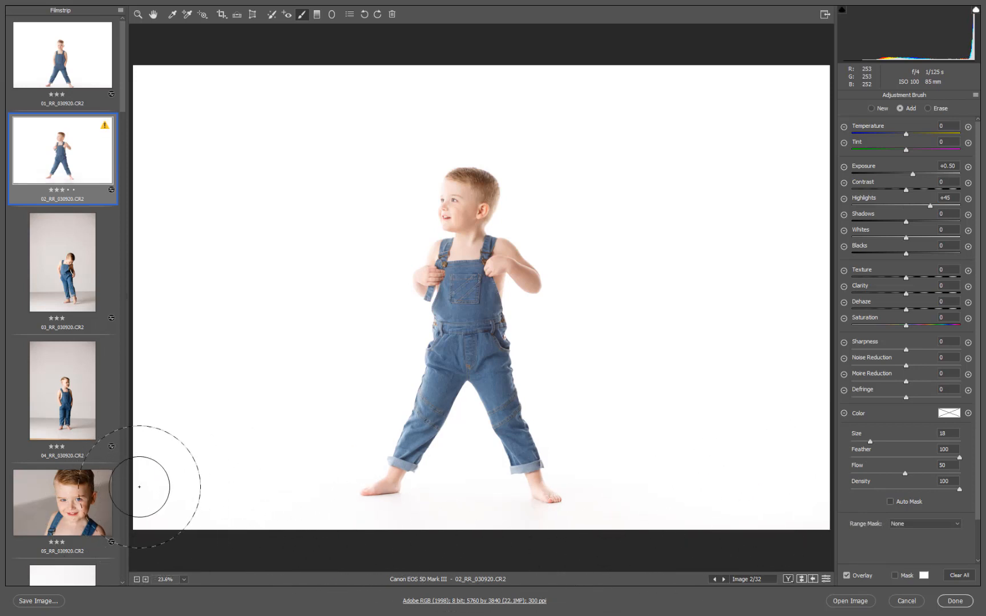
Leave the Adjustment Brush and select photos 03 to 05 together for a shared edit.
left_click(72, 251)
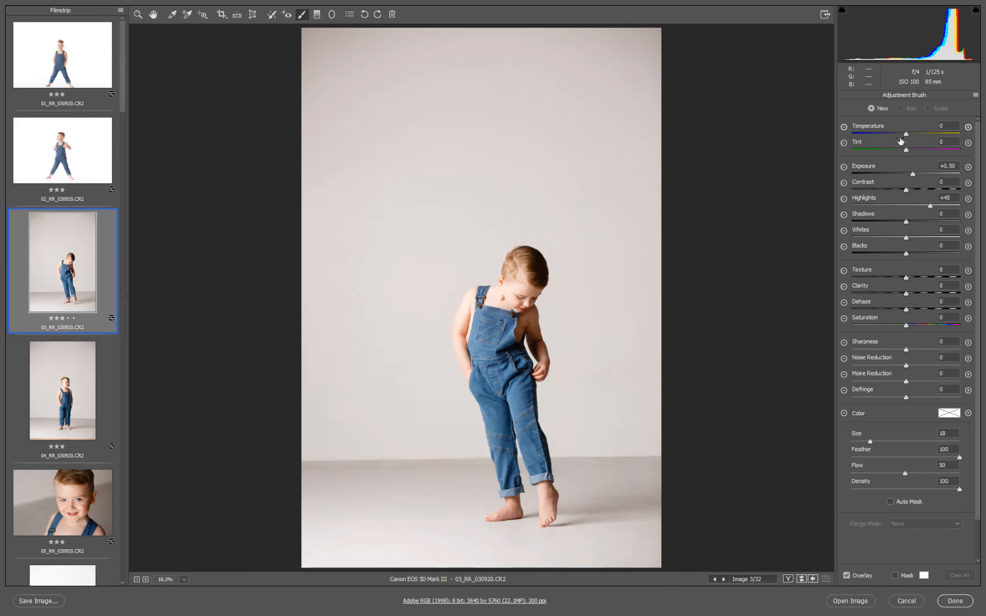
left_click(137, 14)
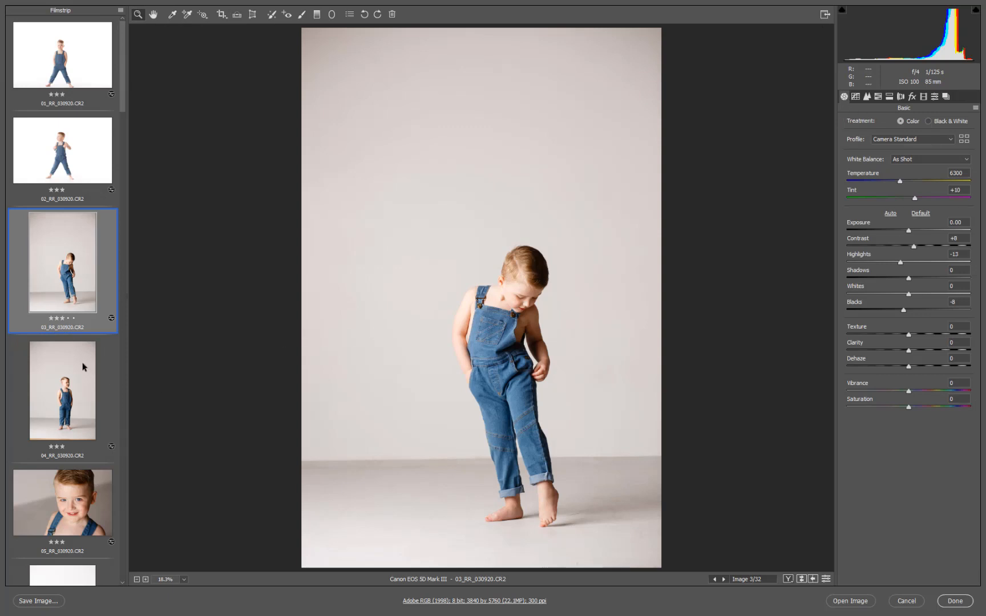
scroll(52, 305, "down", 4)
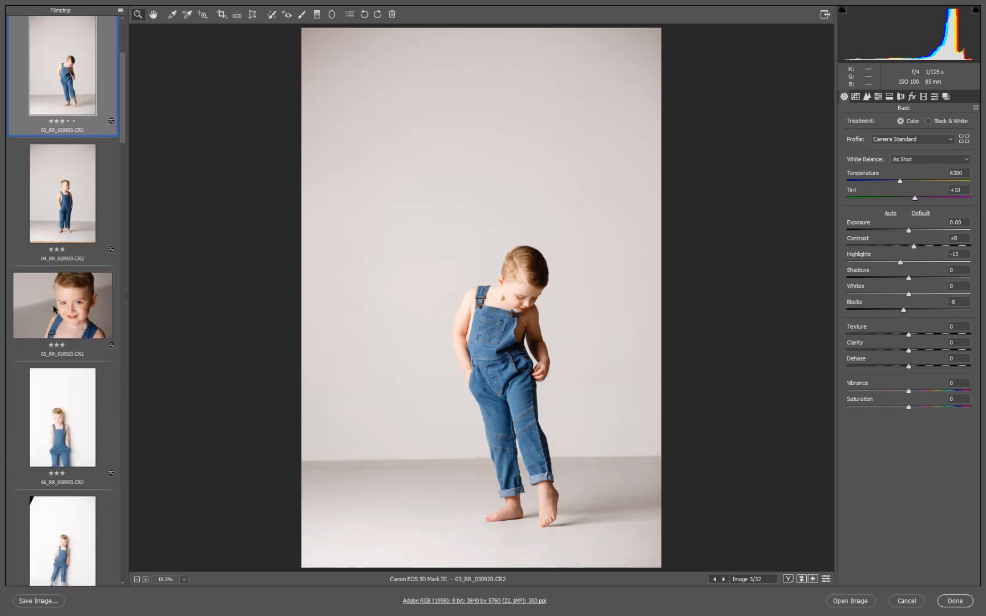
left_click(60, 317, "shift")
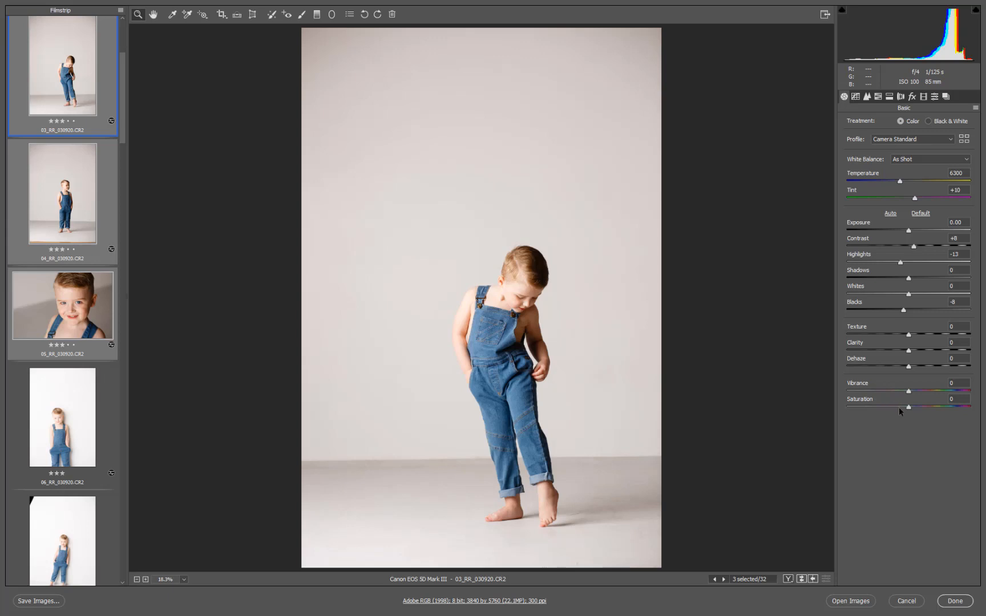
Try desaturating photos 03 to 05 with overall Saturation at -100, and reset it to 0.
left_click_drag(899, 407, 825, 411)
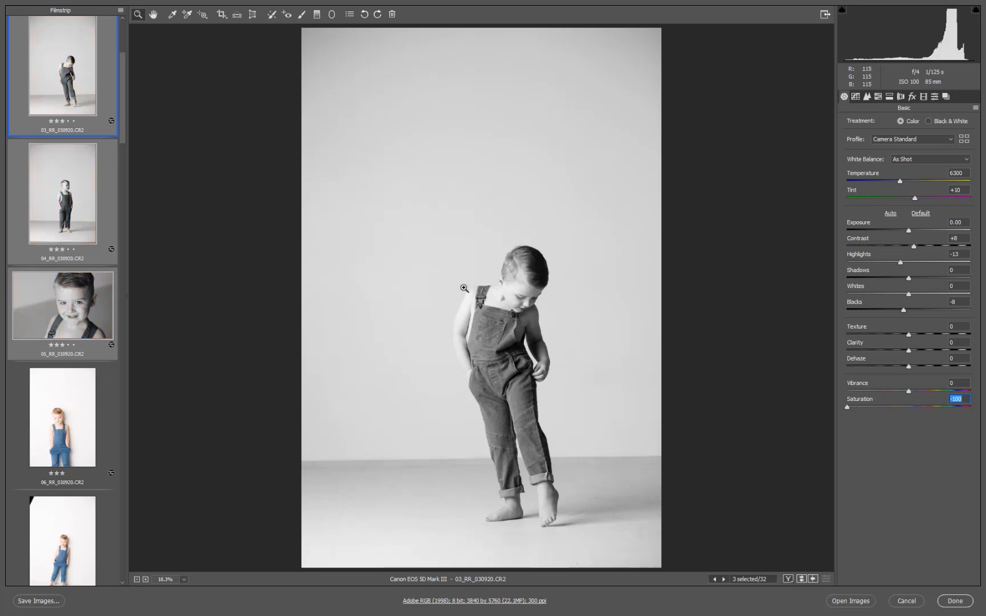
double_click(848, 408)
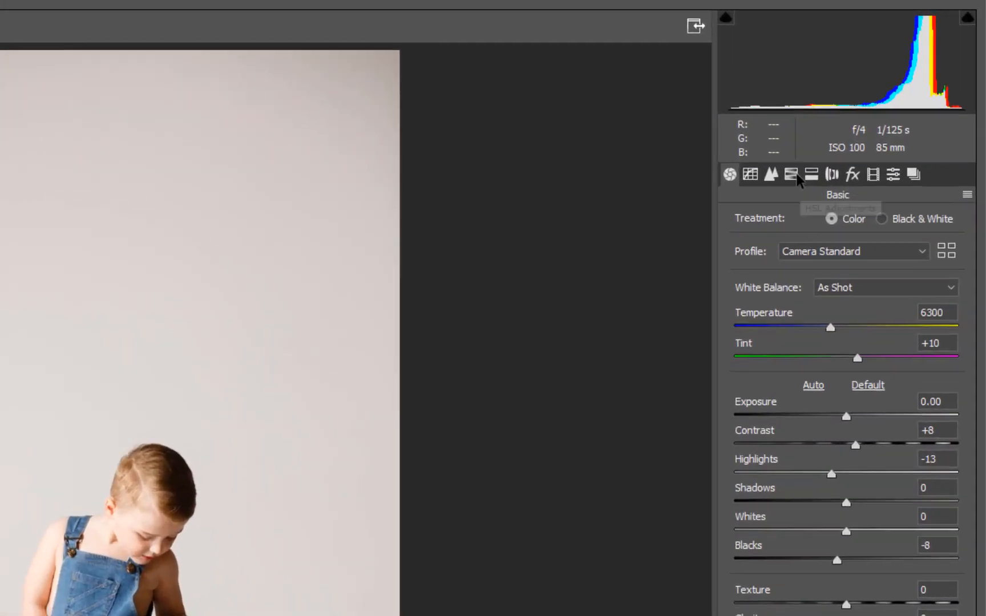
Convert photos 03 to 05 to monochrome by setting the HSL saturation of every colour from Reds to Magentas to -100.
left_click(796, 175)
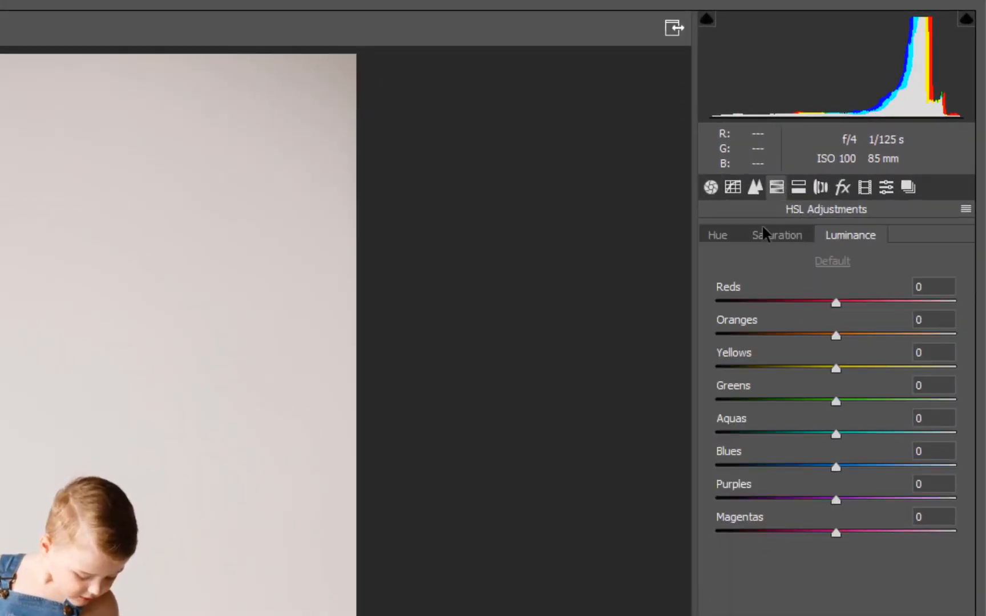
left_click(782, 223)
left_click_drag(824, 305, 648, 313)
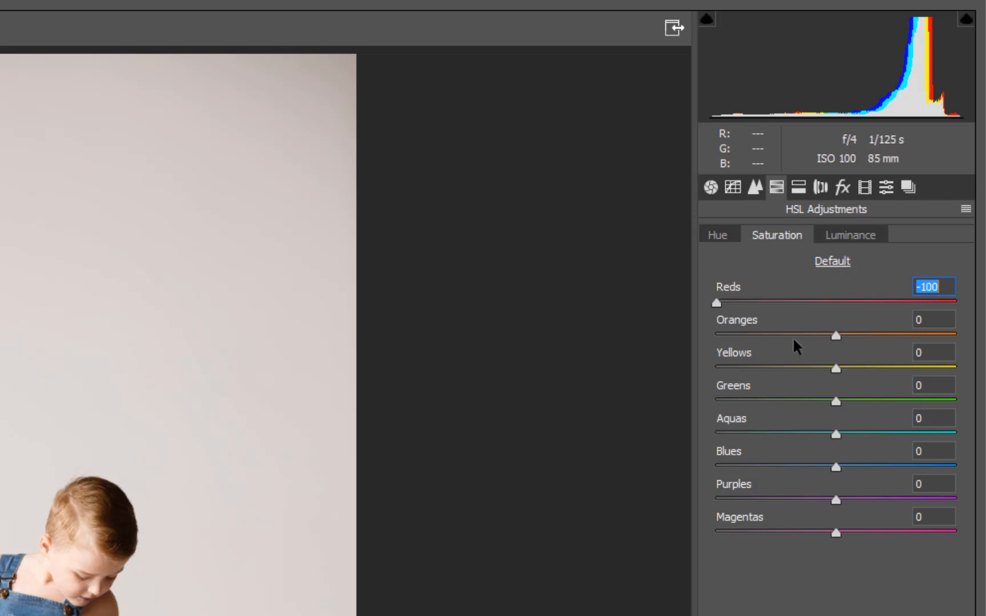
left_click_drag(794, 335, 669, 349)
left_click_drag(751, 368, 689, 369)
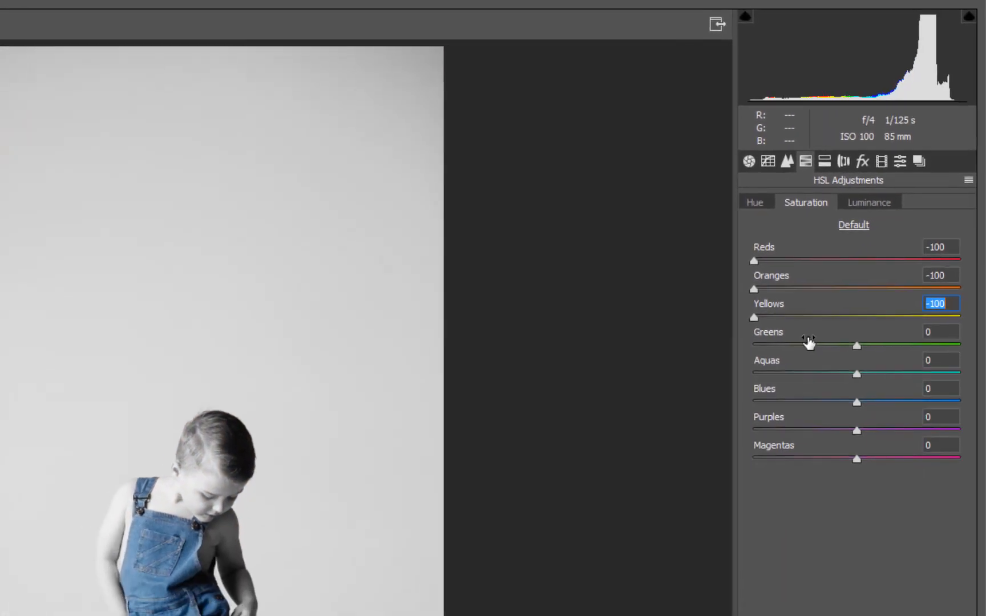
left_click_drag(781, 398, 721, 407)
left_click_drag(775, 327, 760, 332)
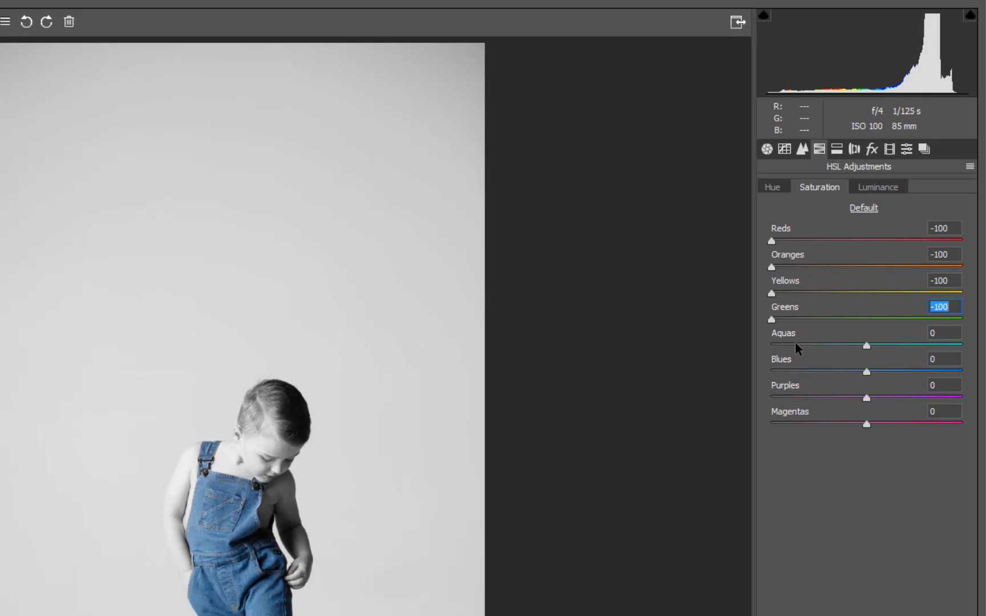
left_click_drag(797, 345, 743, 425)
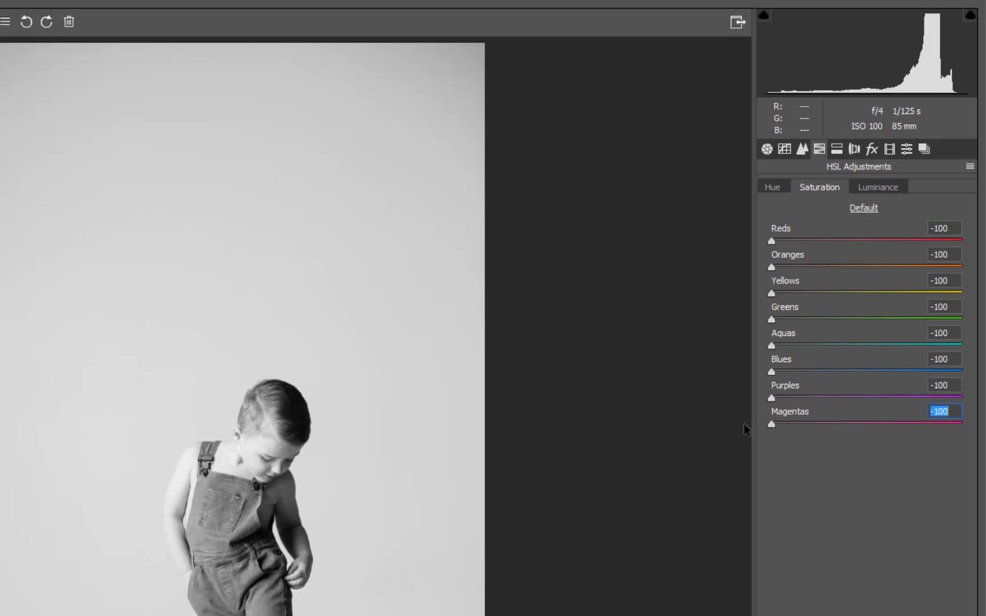
Raise the Oranges luminance to +32 and set the post-crop vignetting amount to -25 on the three monochrome photos.
left_click(877, 193)
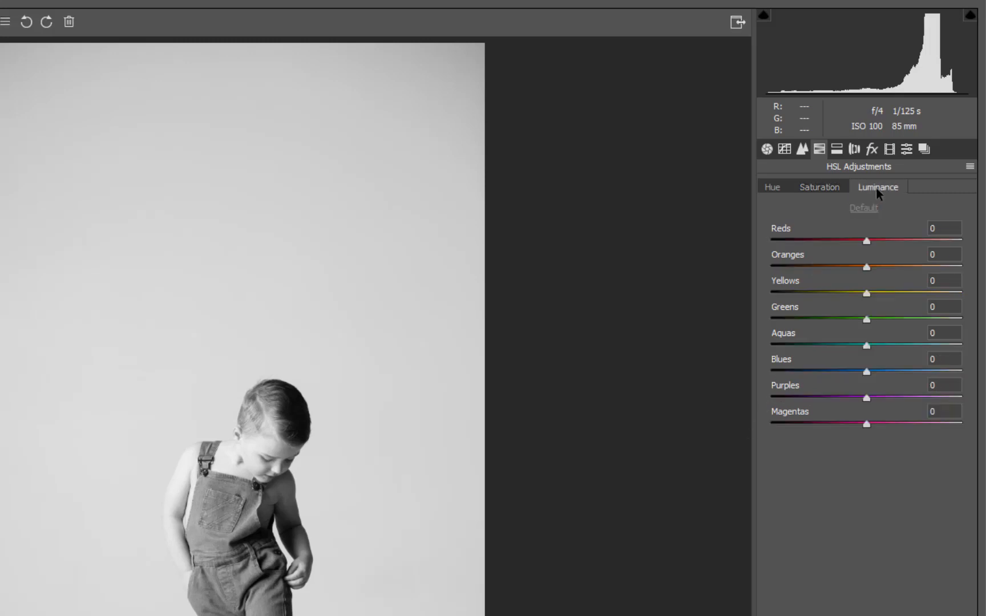
left_click_drag(867, 267, 897, 270)
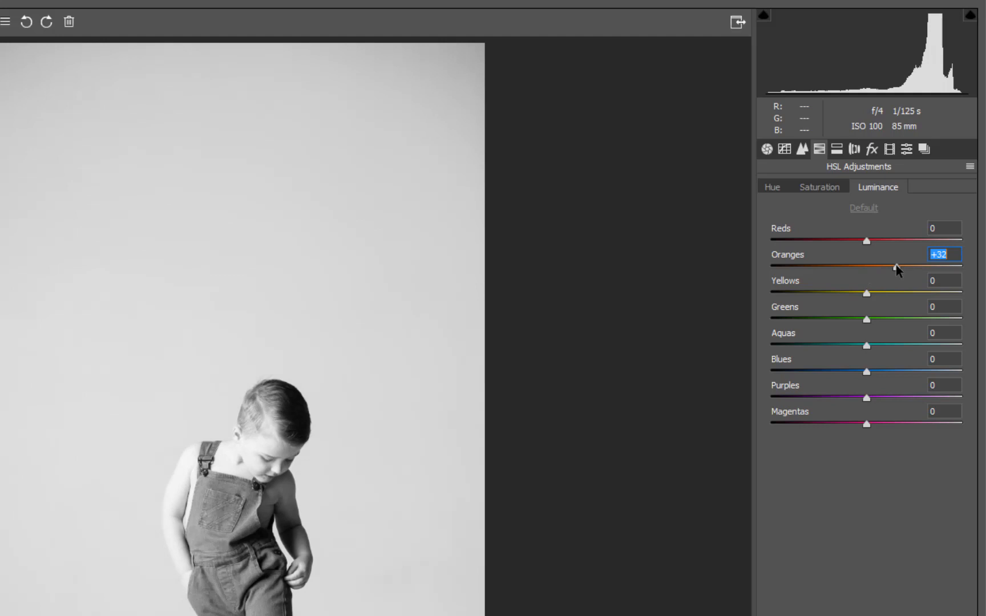
left_click(767, 149)
left_click(872, 149)
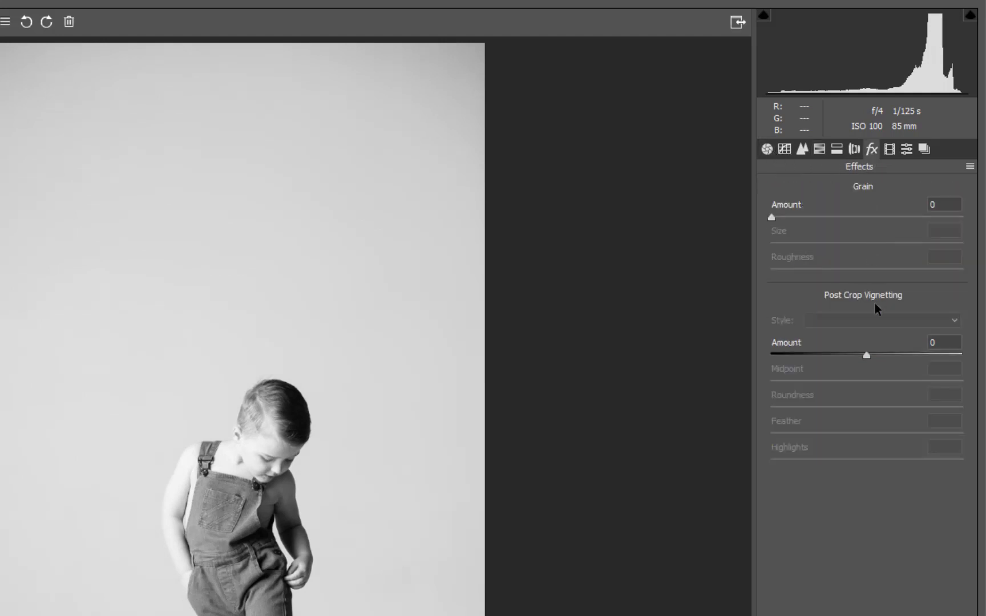
left_click_drag(862, 355, 839, 355)
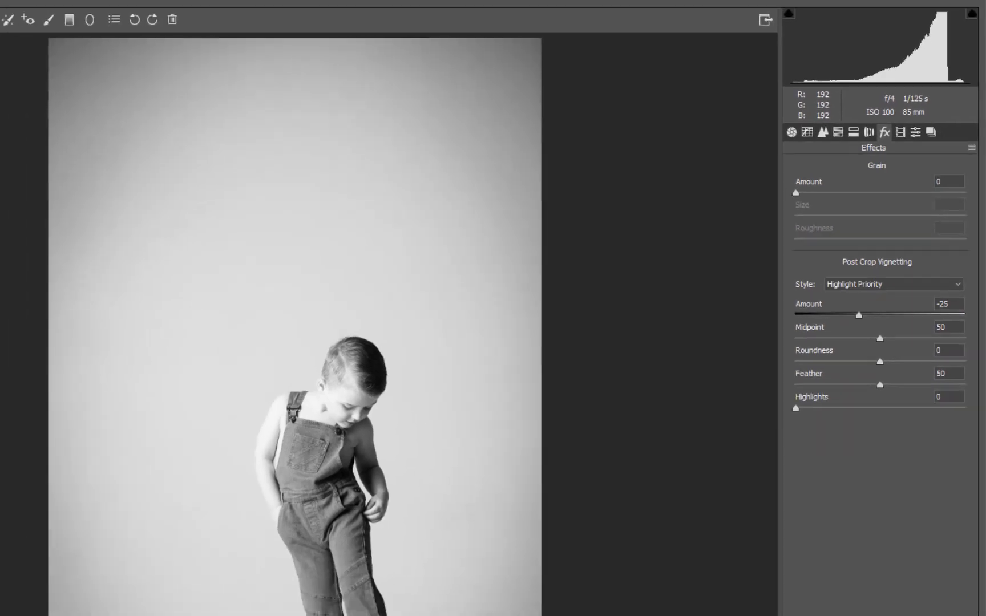
Straighten photos 03 and 04 along the line where floor meets wall, and tighten the crop of photo 04 around the boy.
mouse_move(400, 464)
left_mouse_down()
mouse_move(597, 461)
mouse_move(584, 460)
left_mouse_up()
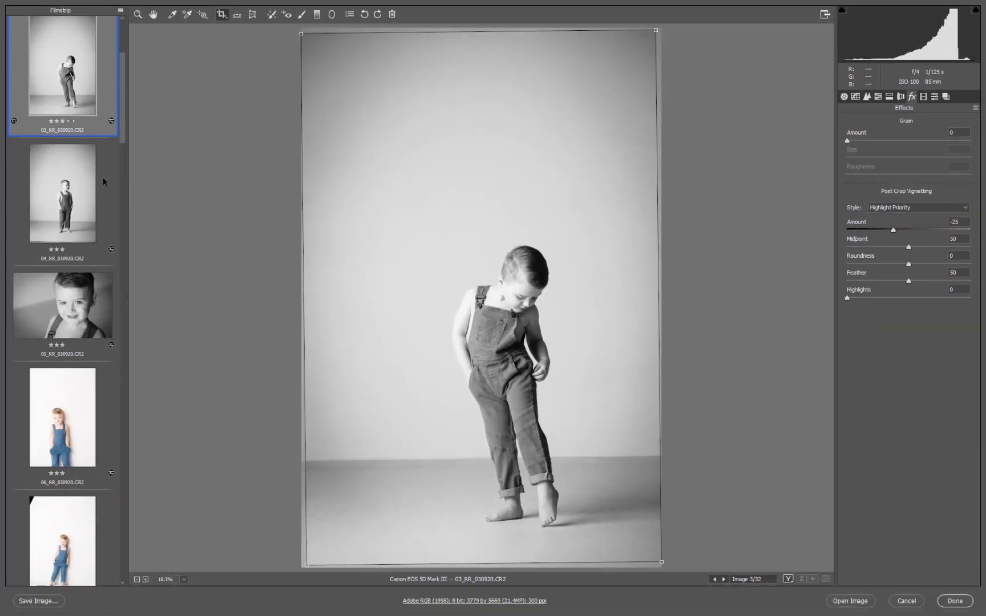
left_click(77, 212)
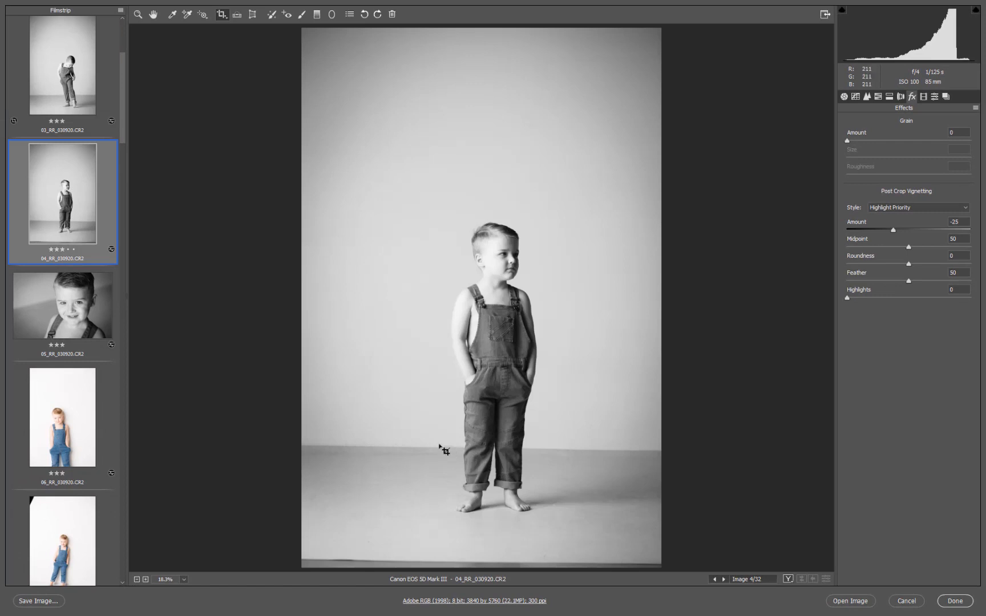
key("a")
left_click_drag(440, 450, 605, 451)
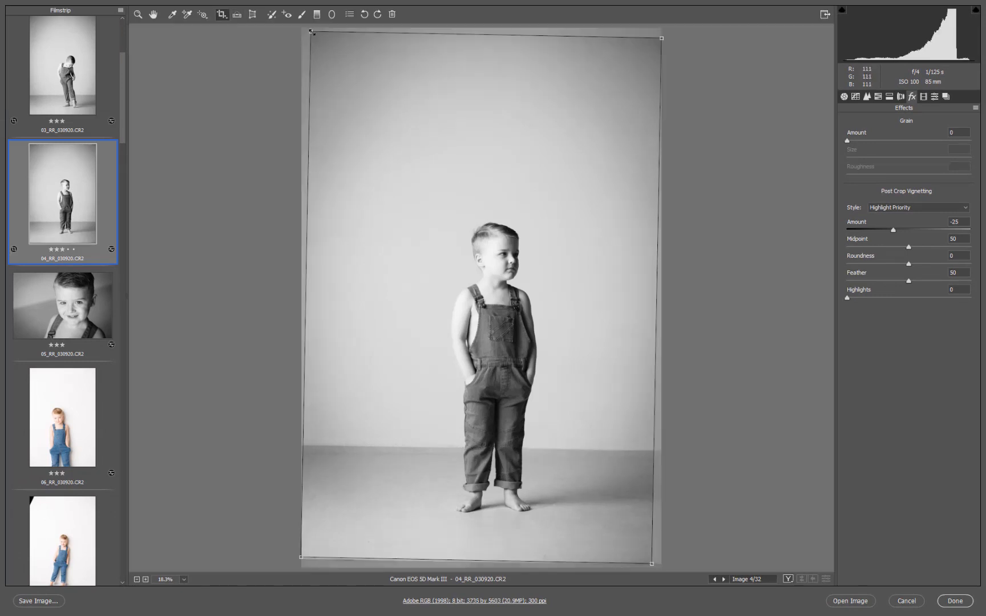
left_click_drag(311, 32, 354, 61)
mouse_move(517, 232)
left_mouse_down()
mouse_move(511, 221)
mouse_move(520, 220)
left_mouse_up()
Compare photos 06 and 09, and select photos 06 to 10 together in the filmstrip.
left_click(58, 416)
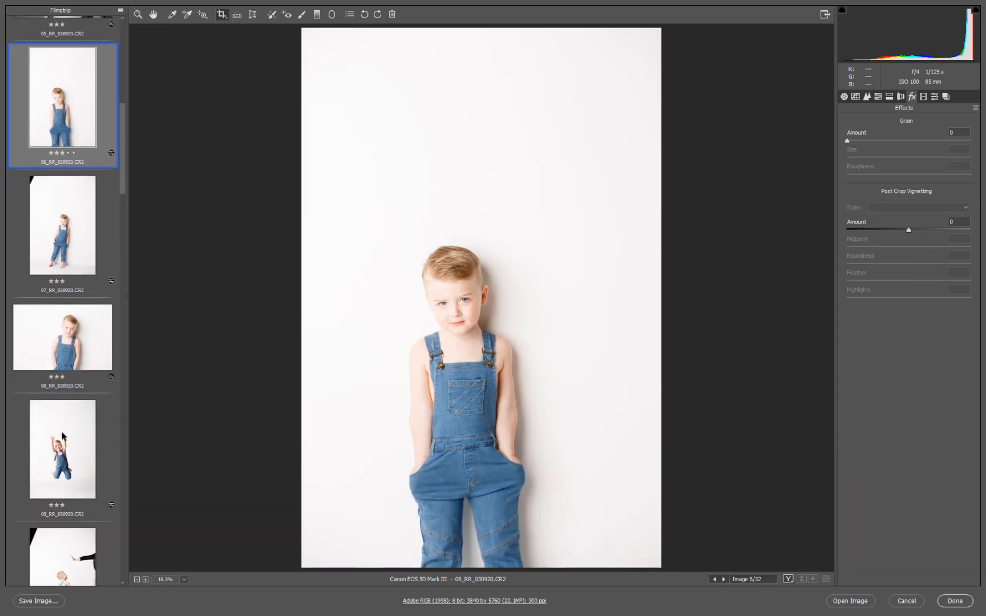
left_click(76, 458)
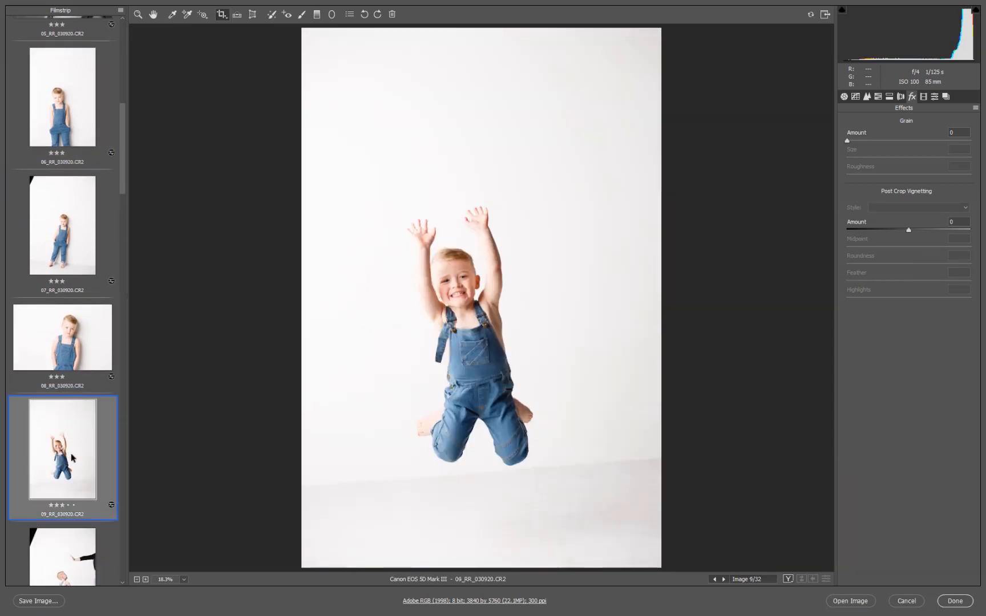
left_click(69, 120)
scroll(69, 397, "down", 3)
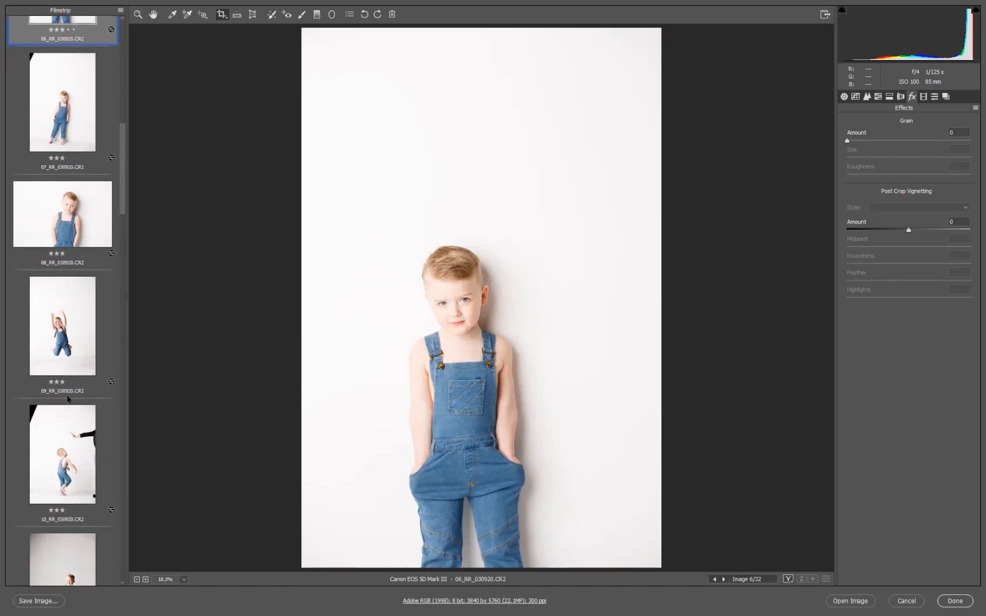
left_click(73, 404, "shift")
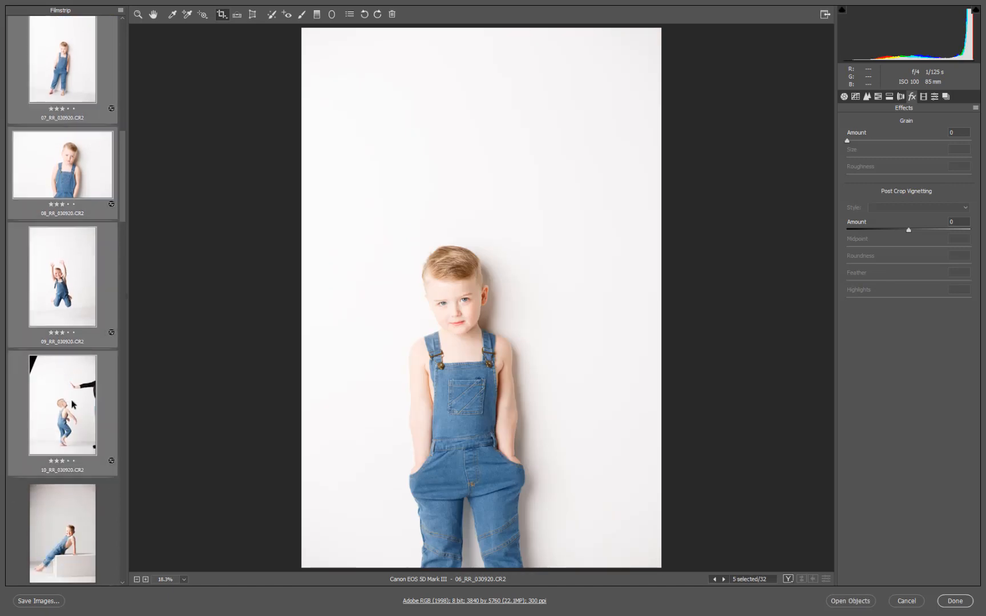
Limit the selection to photos 06 to 09 and set their exposure to -0.40.
left_click(80, 276, "shift")
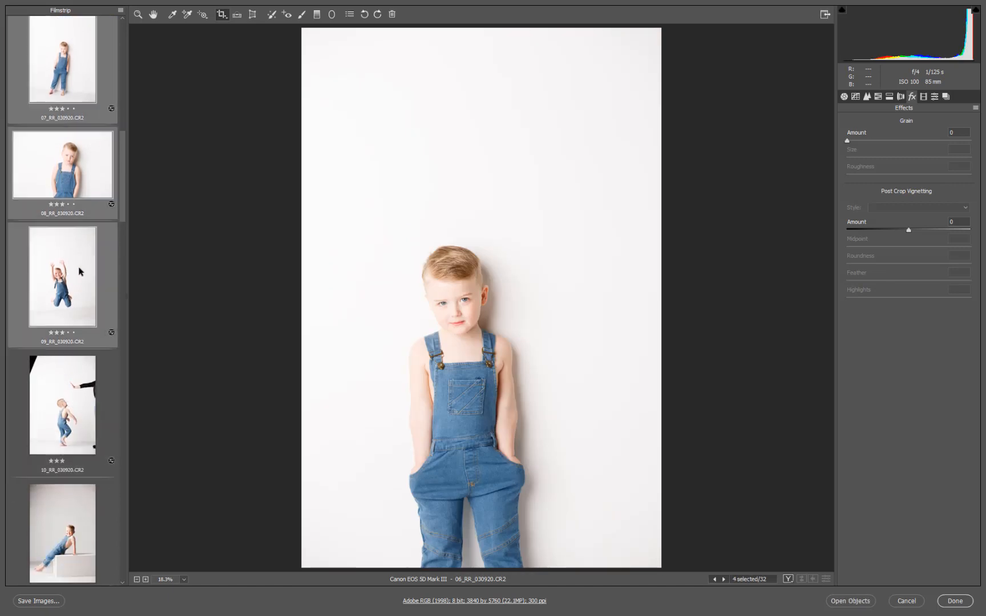
left_click(845, 97)
left_click_drag(909, 231, 904, 231)
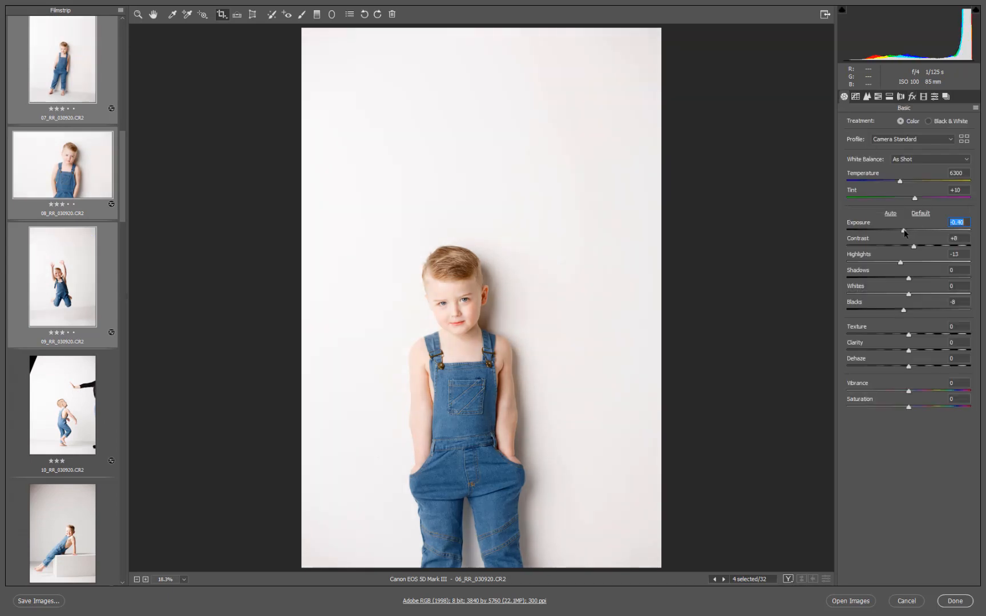
Crop photo 06 around the boy to about 3084 by 4626 px, leaving out his lower legs and centring him horizontally.
scroll(105, 134, "up", 2)
scroll(104, 134, "up", 1)
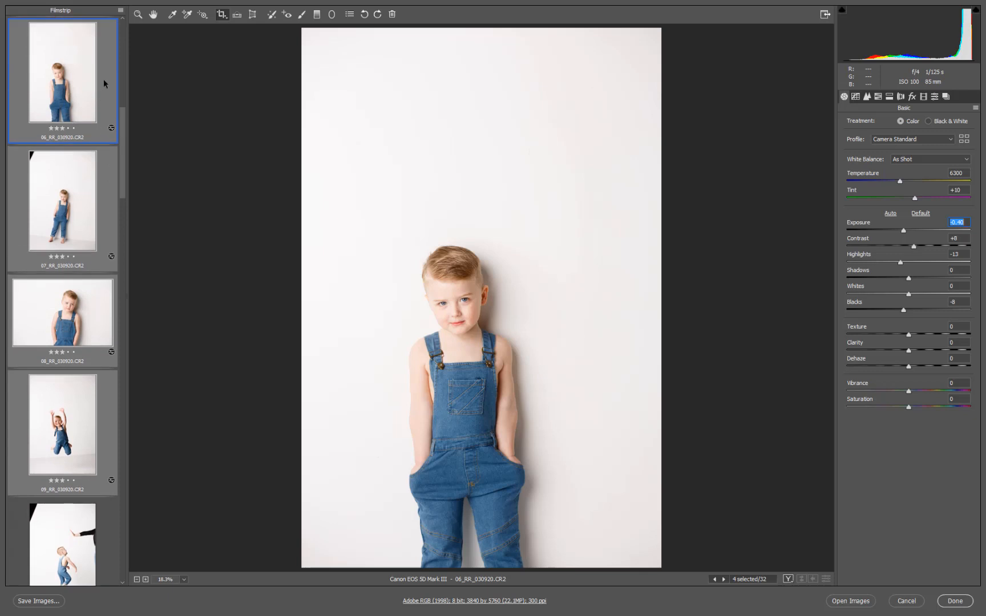
left_click(104, 79)
left_click_drag(311, 90, 733, 561)
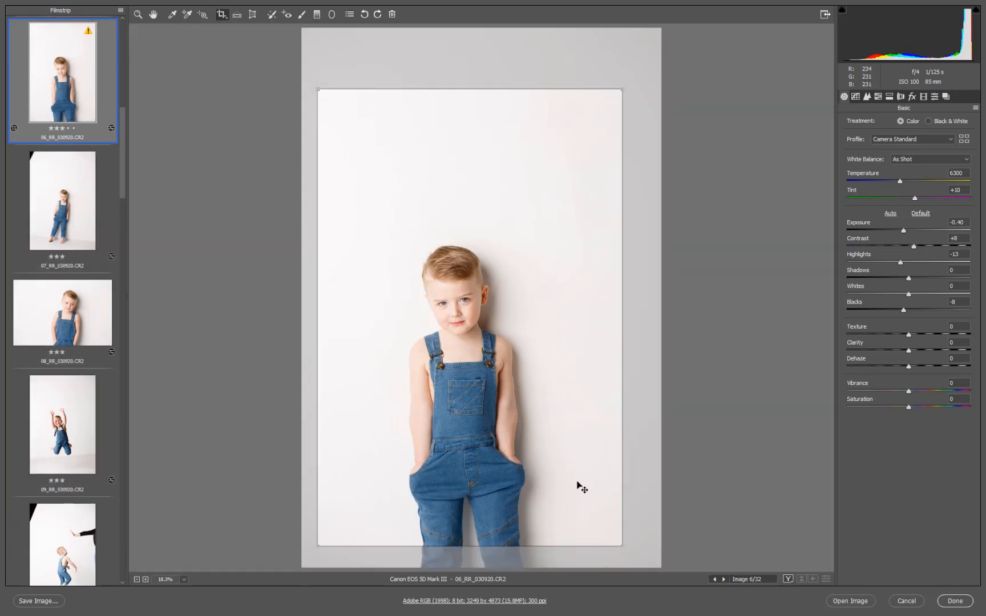
left_click_drag(612, 94, 599, 117)
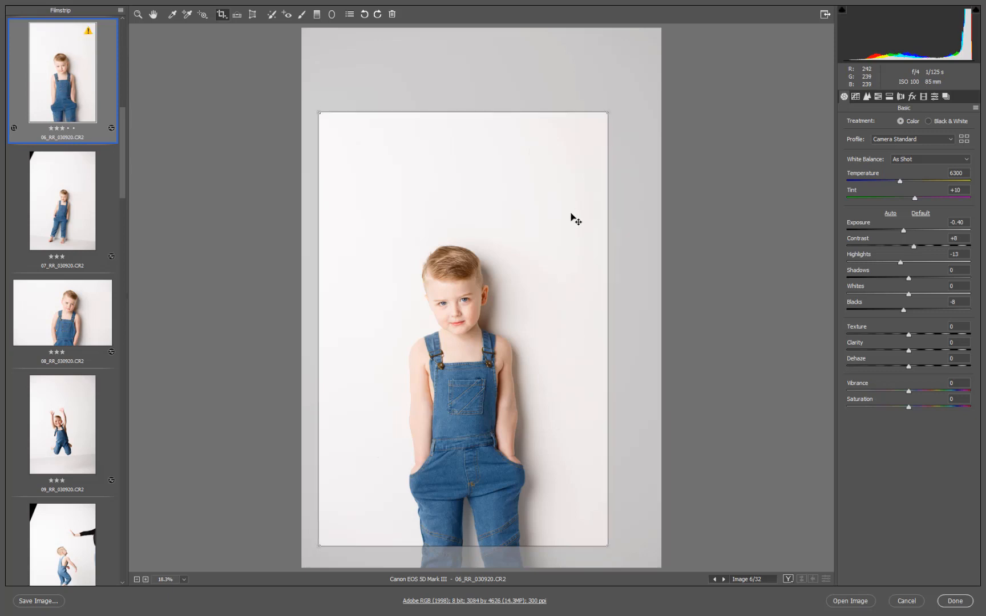
left_click_drag(575, 219, 592, 214)
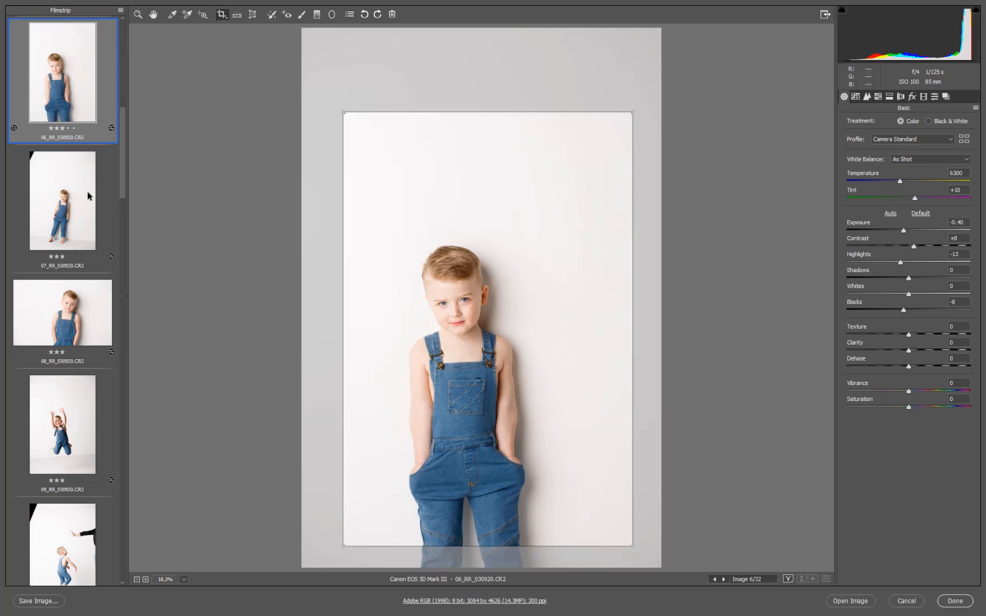
Straighten photo 07 along the line where floor meets wall, and shift its crop down to leave space below the feet.
left_click(91, 197)
key("a")
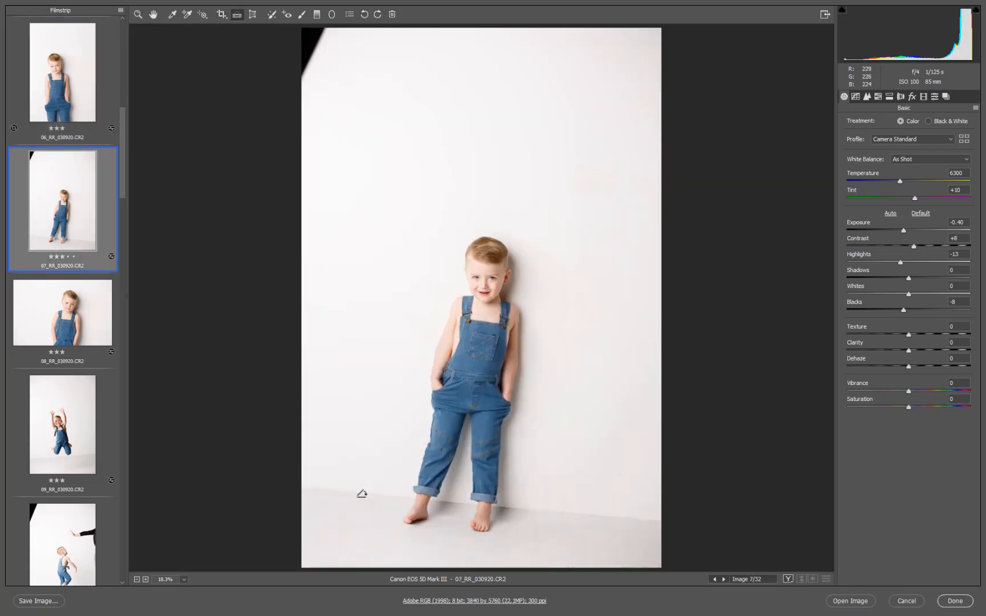
left_click_drag(366, 492, 530, 510)
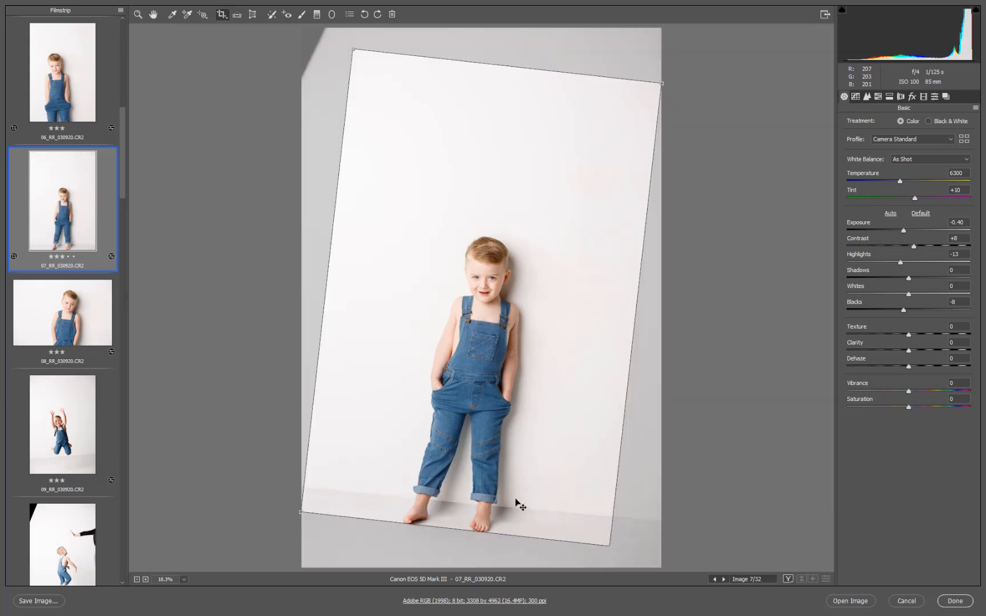
left_click_drag(474, 381, 471, 411)
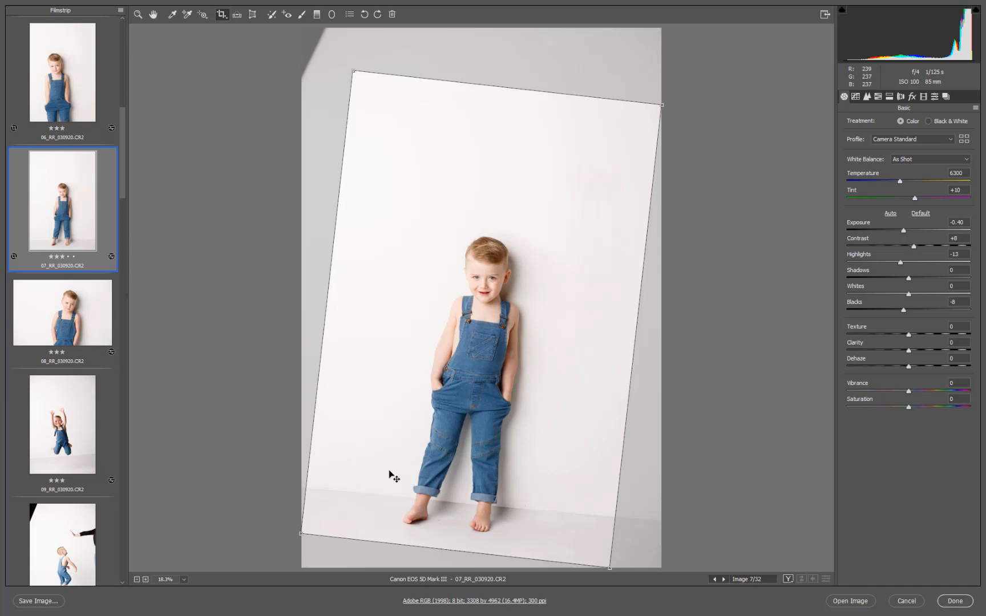
left_click_drag(334, 77, 330, 78)
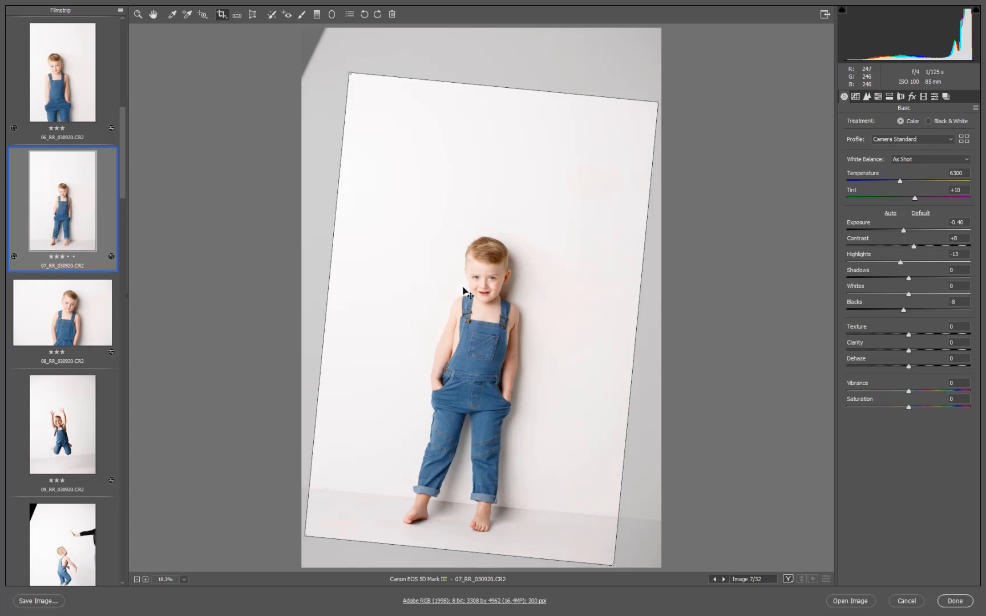
Crop photo 09 around the jumping boy to about 2763 by 4145 px, and rotate and reposition the crop to level it.
left_click(65, 338)
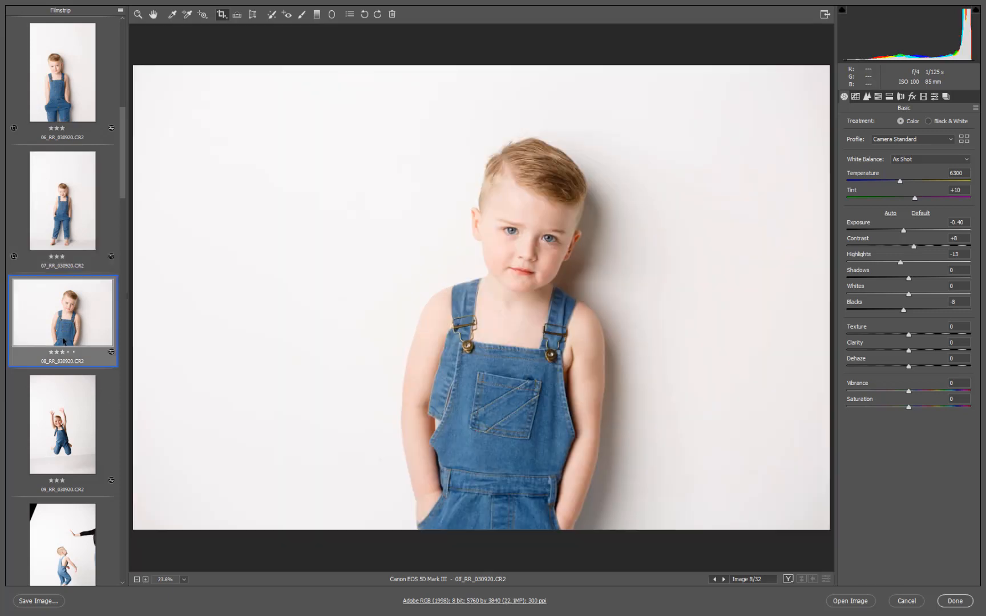
left_click(64, 405)
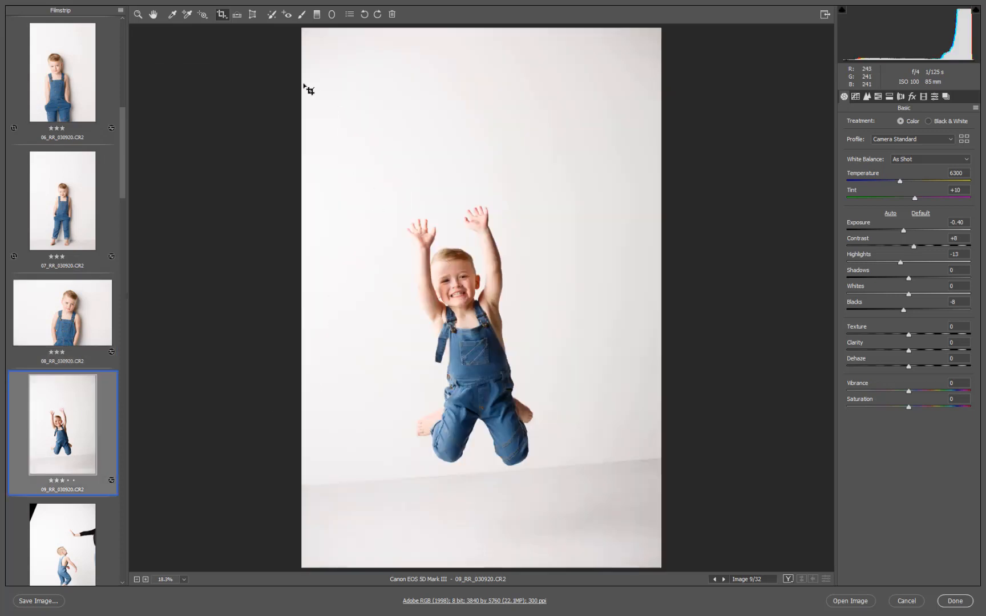
left_click_drag(303, 84, 673, 479)
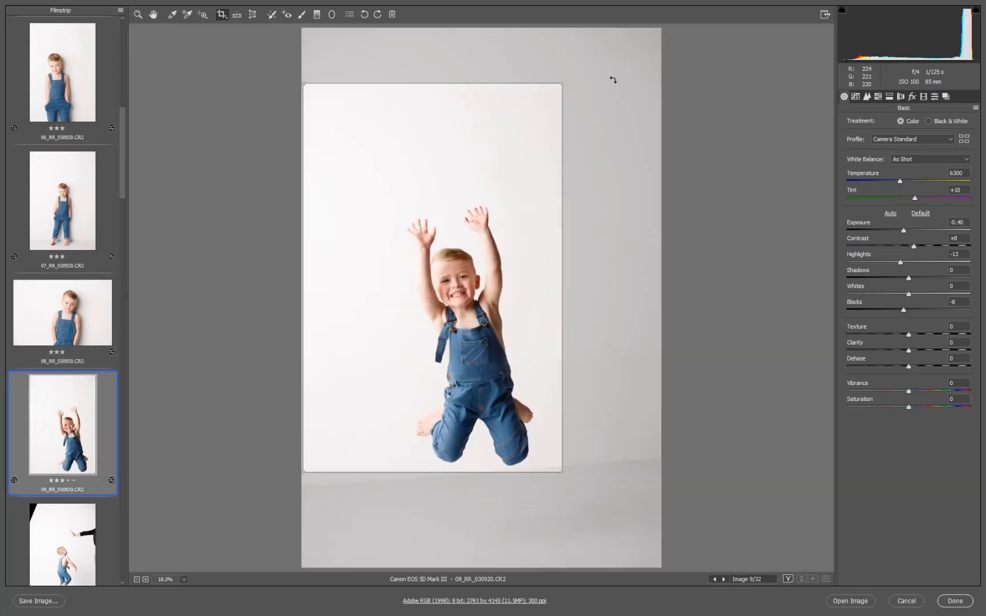
left_click_drag(612, 80, 601, 71)
left_click_drag(408, 228, 421, 232)
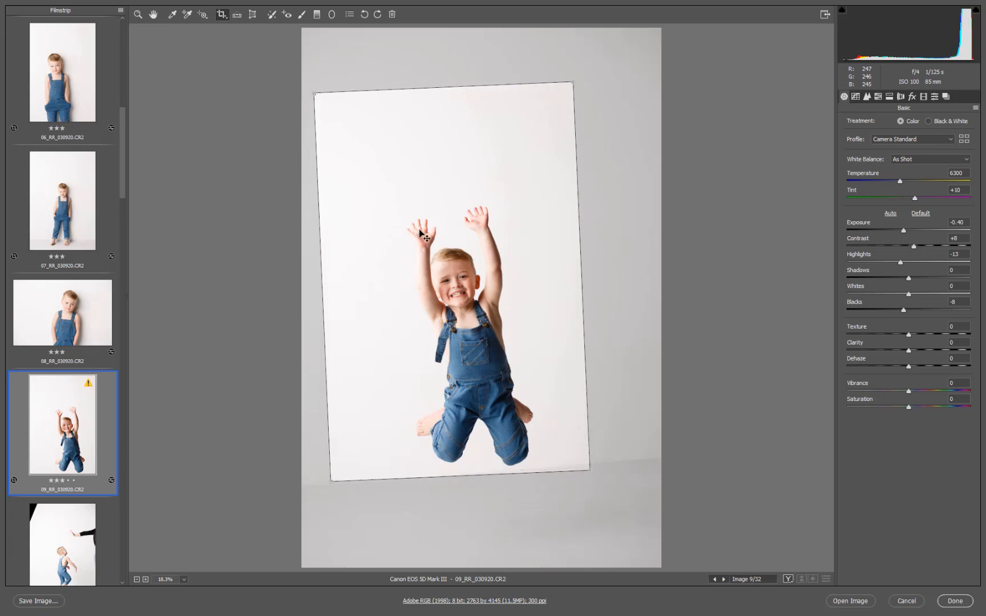
left_click_drag(494, 69, 487, 67)
left_click_drag(466, 177, 471, 180)
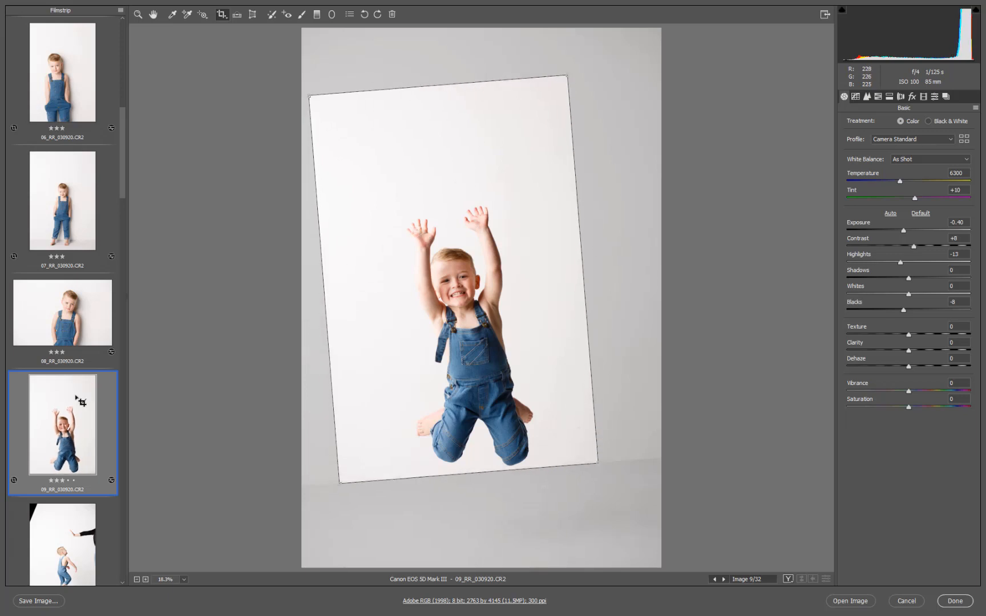
Select photos 10 to 32 together in the filmstrip.
scroll(86, 457, "down", 3)
left_click(72, 445)
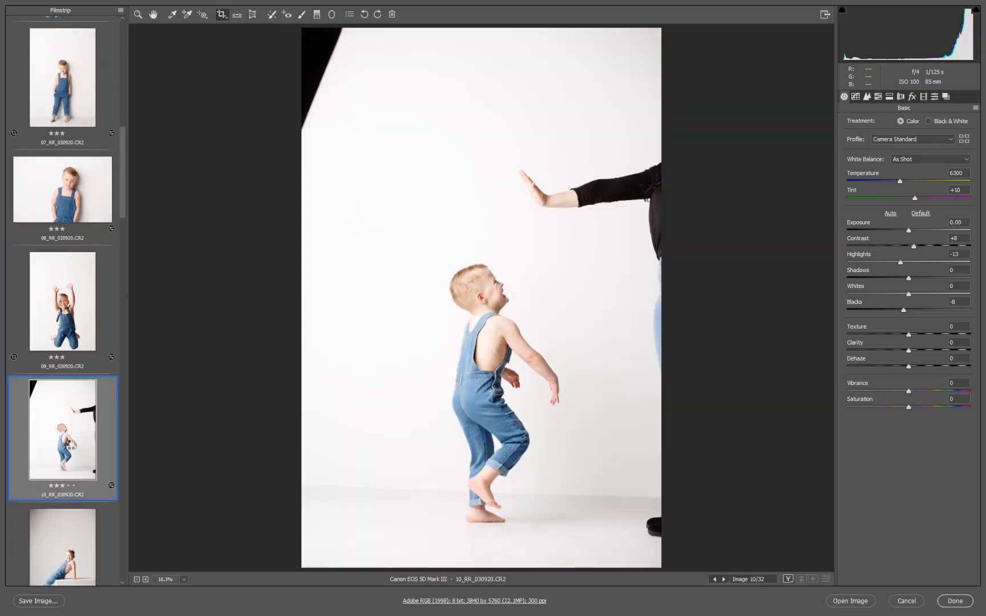
scroll(68, 449, "down", 3)
scroll(68, 450, "down", 3)
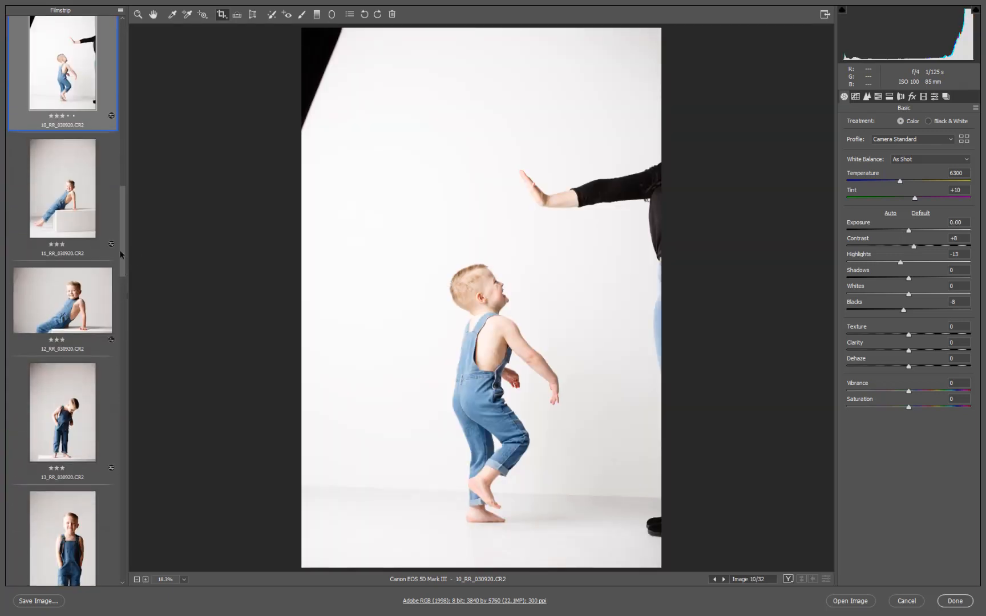
left_click_drag(120, 251, 124, 575)
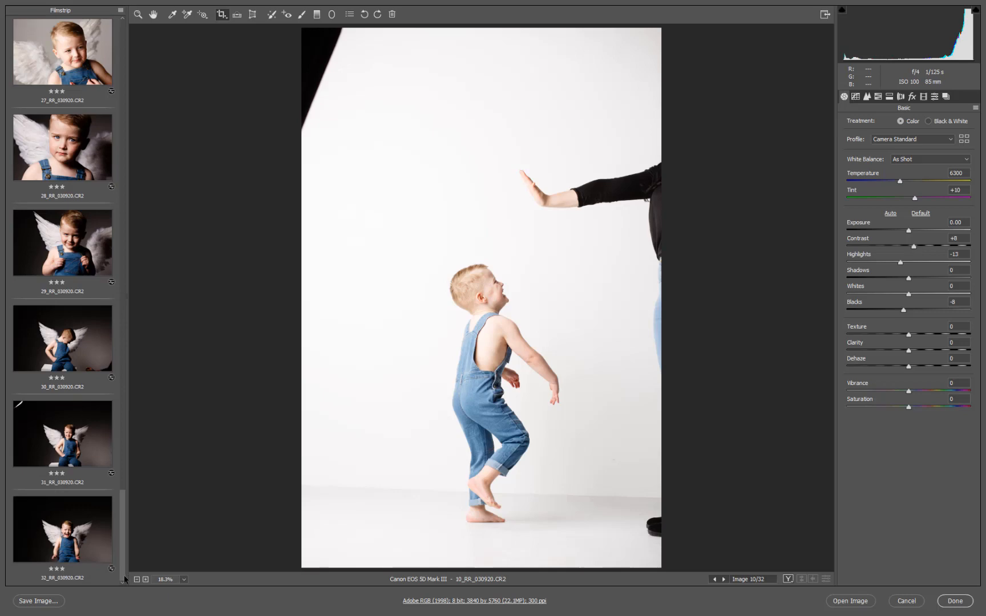
left_click(105, 552, "shift")
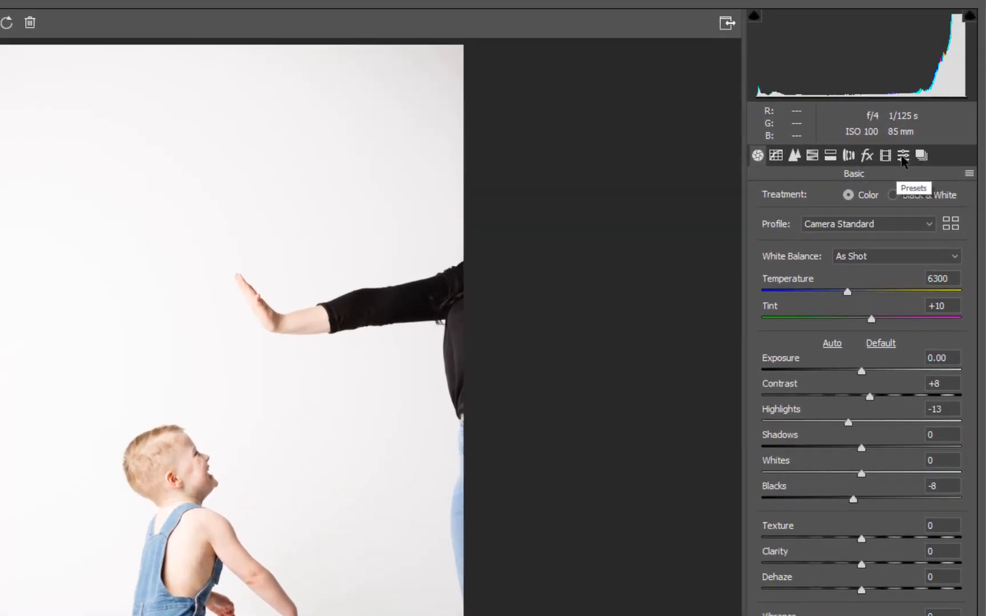
Convert photos 10 to 32 to monochrome by lowering the HSL saturation of every colour from Reds to Magentas to its minimum.
left_click(813, 156)
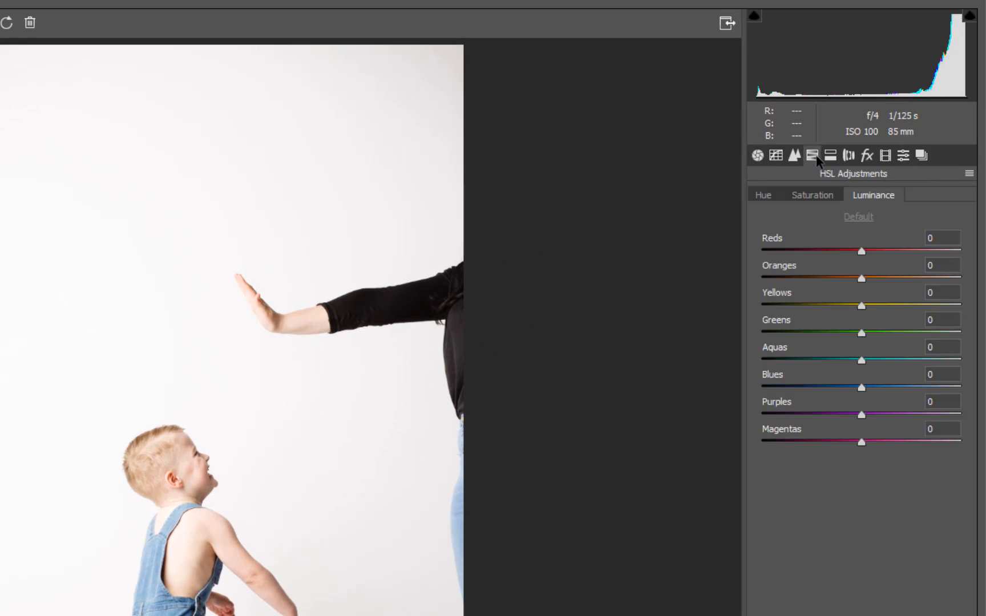
left_click(814, 197)
left_click_drag(831, 252, 738, 277)
left_click_drag(789, 307, 716, 339)
left_click_drag(775, 362, 717, 452)
Raise the Oranges luminance to +21 and set the post-crop vignetting amount to -17 on photos 10 to 32.
left_click(861, 199)
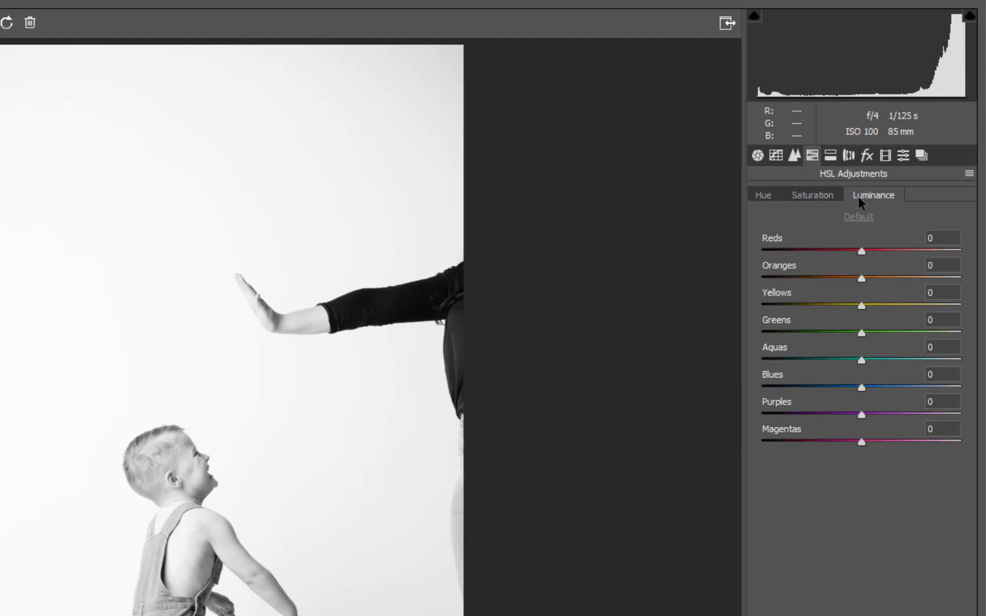
left_click_drag(861, 280, 882, 282)
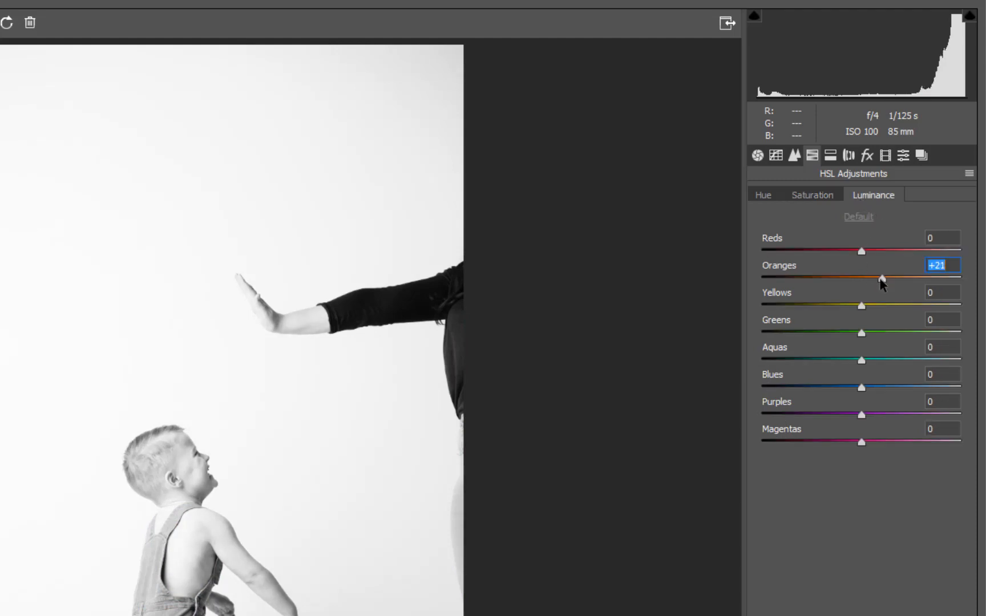
left_click(865, 157)
left_click_drag(859, 370, 840, 379)
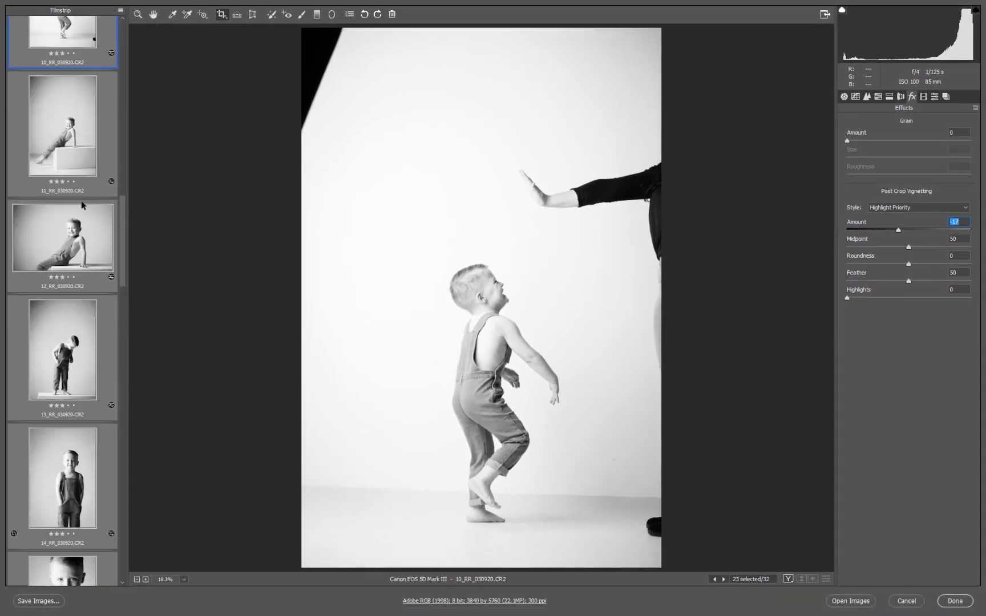
Crop photo 10 to about 2996 by 4494 px around the boy and outstretched hand, slightly rotated, and set its exposure to -0.40.
left_click(80, 197)
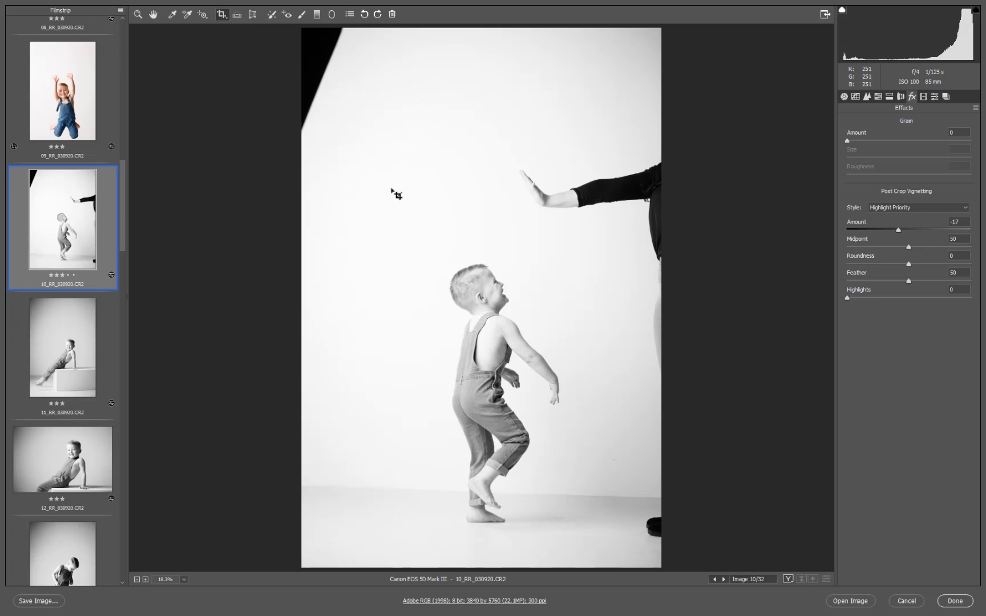
left_click_drag(336, 102, 686, 546)
left_click_drag(606, 70, 609, 61)
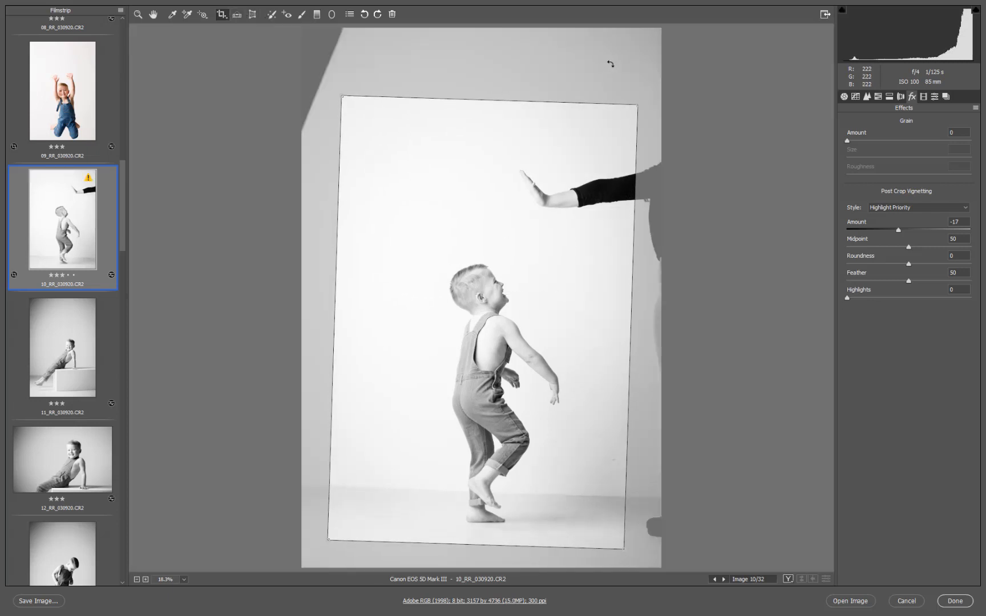
left_click_drag(543, 203, 535, 199)
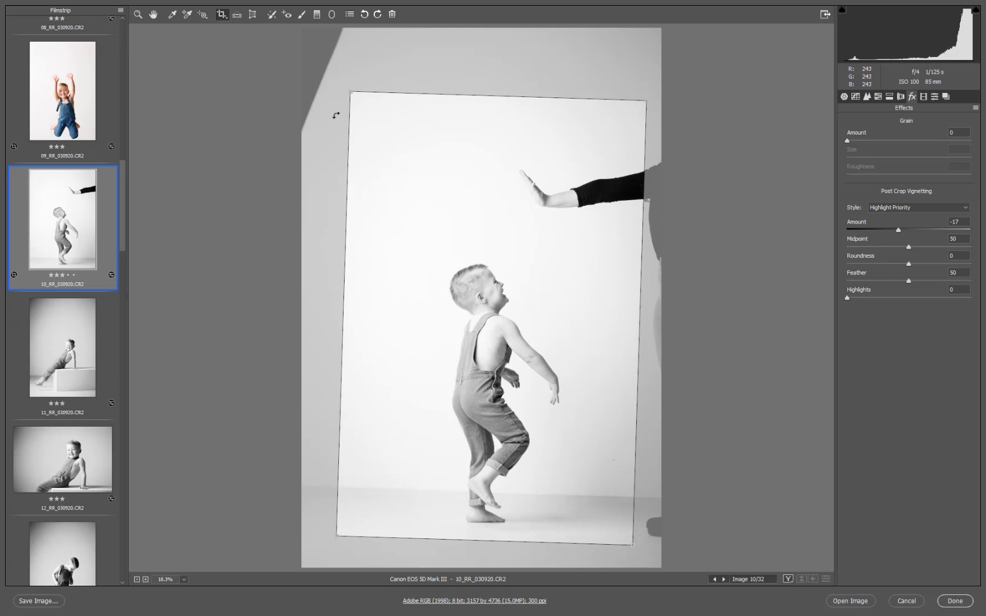
left_click_drag(353, 93, 366, 100)
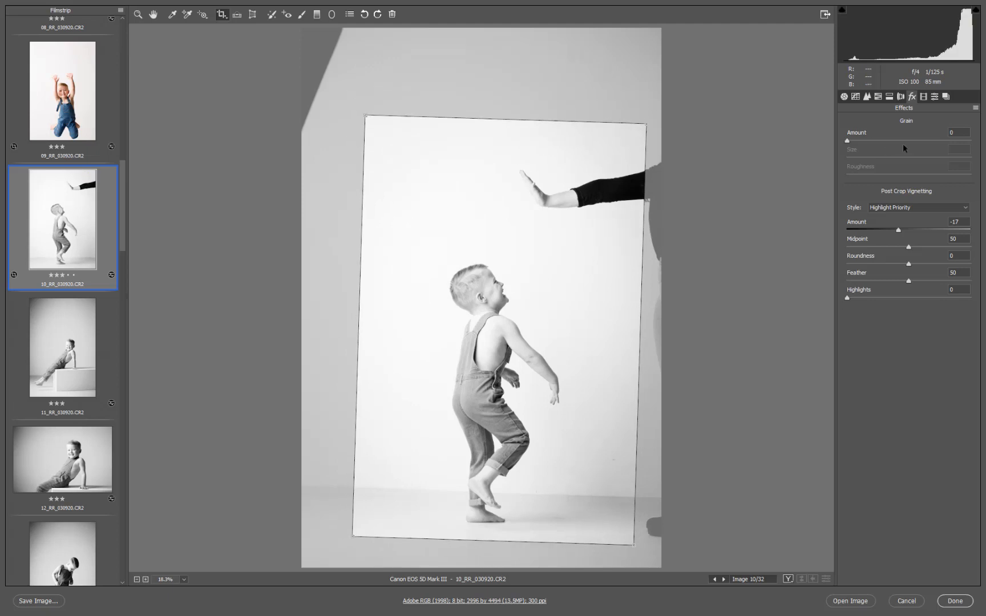
left_click(844, 97)
left_click_drag(909, 231, 904, 231)
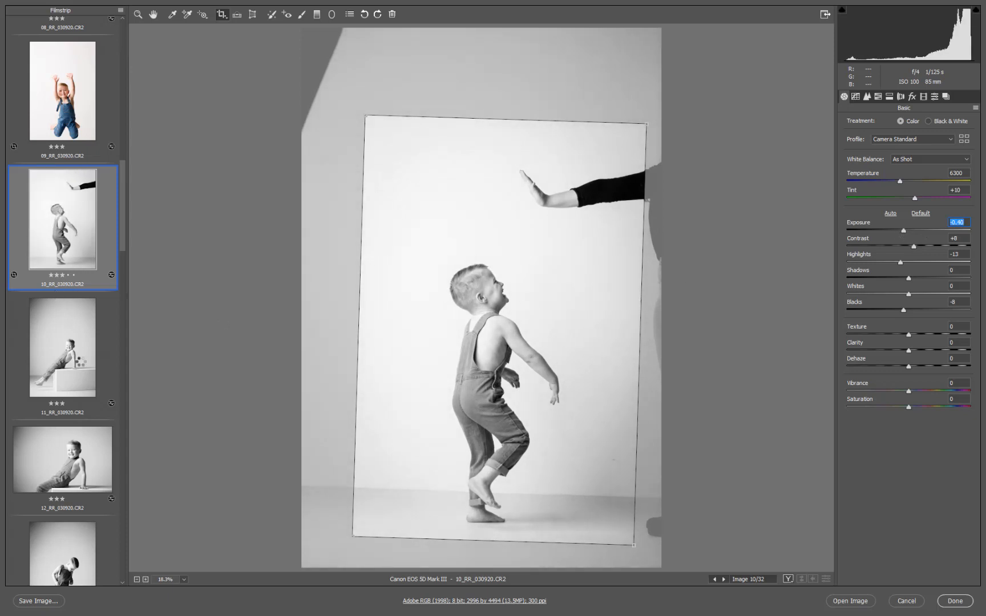
Tighten the crops of photos 11 and 12, trimming empty background above and beside the seated boy.
left_click(86, 363)
left_click_drag(301, 61, 662, 594)
key("Down")
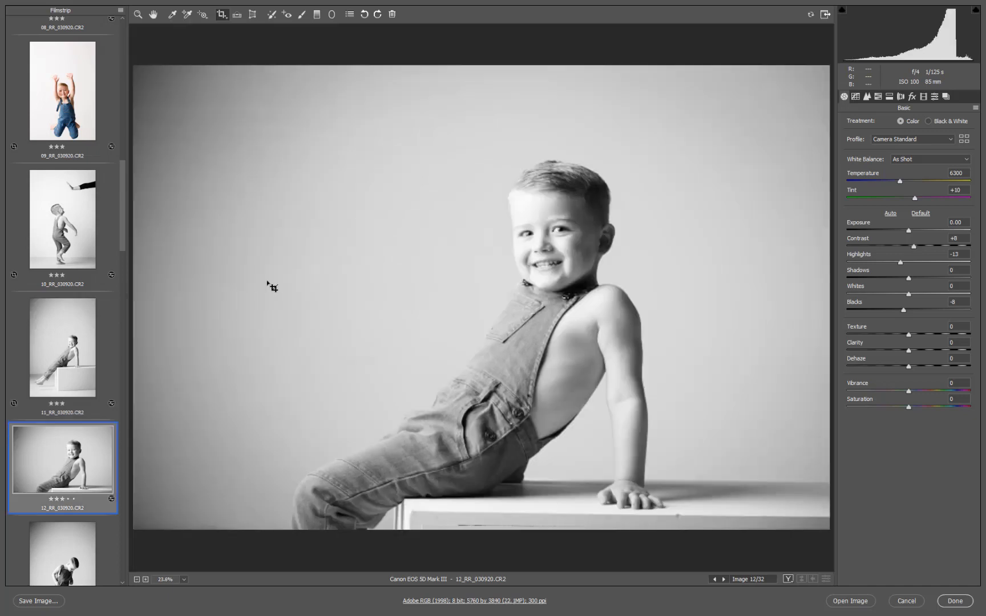
left_click_drag(189, 96, 846, 534)
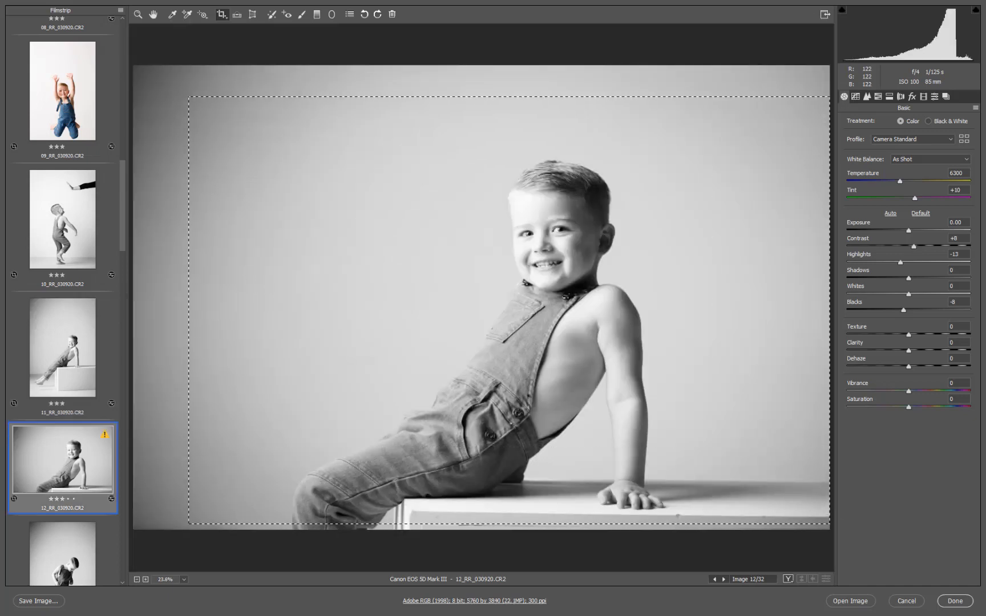
Straighten photo 13 along the top edge of the white box the boy stands on.
key("Down")
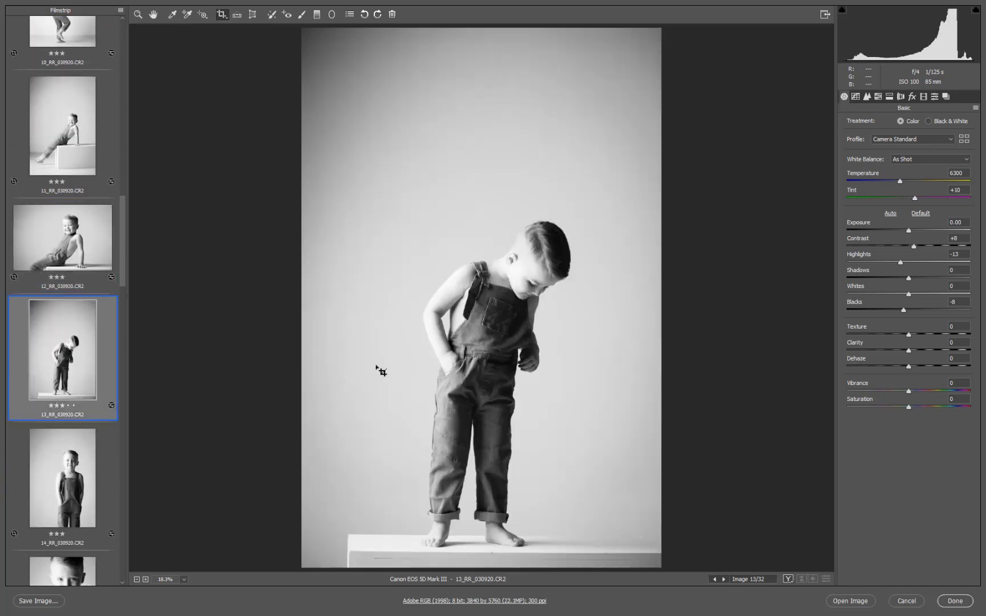
key("a")
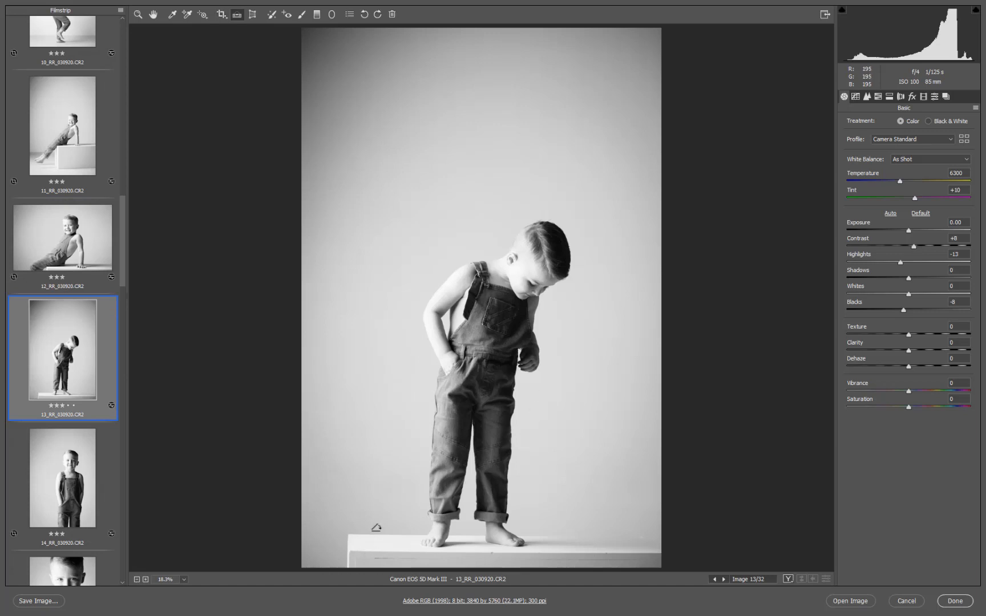
left_click_drag(374, 532, 434, 533)
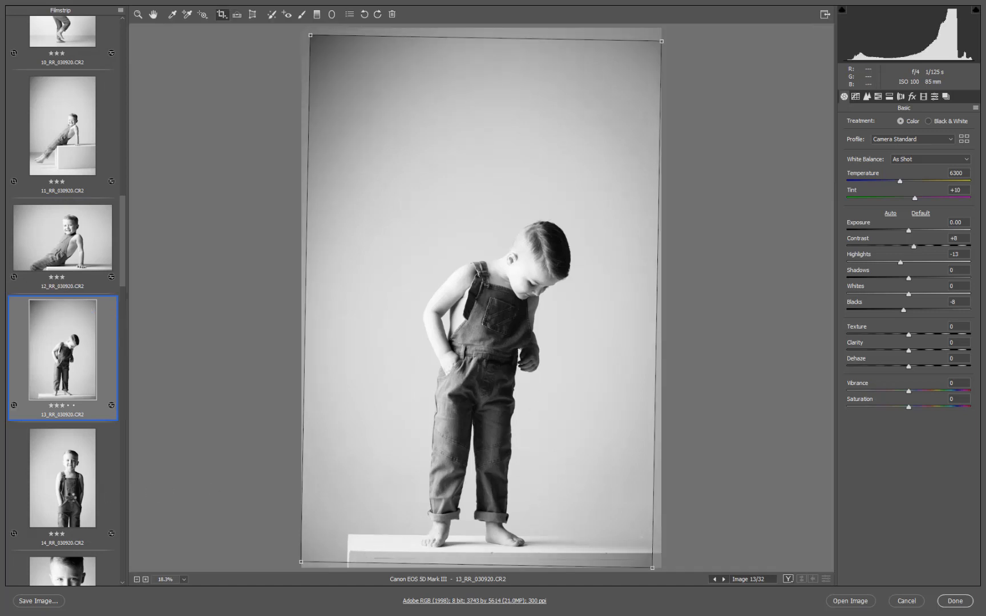
Leave photos 14 to 16 as they are and crop photo 17 around the boy seated on the white box, trimming empty background.
left_click(67, 496)
scroll(80, 406, "down", 4)
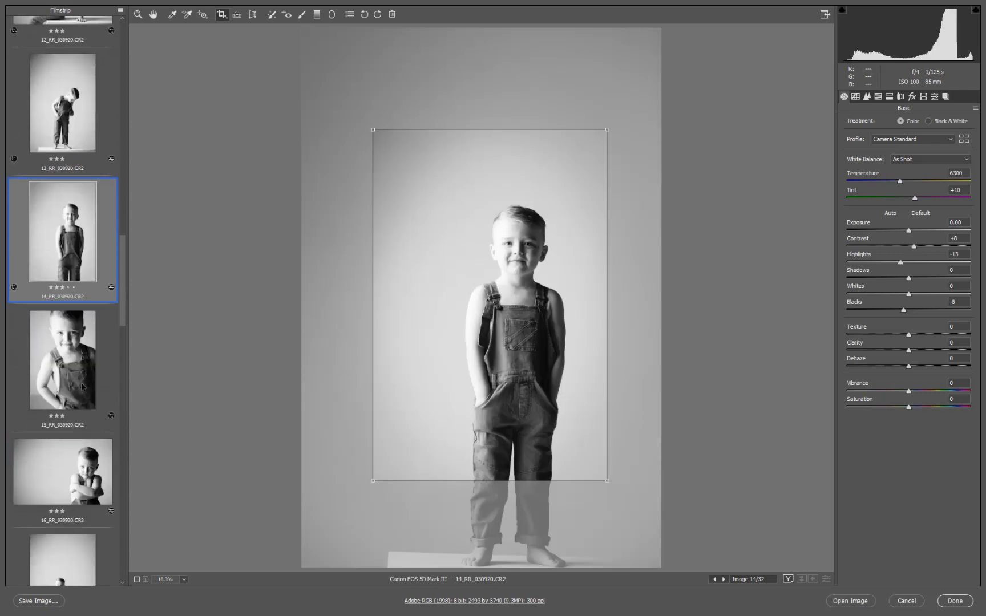
left_click(75, 362)
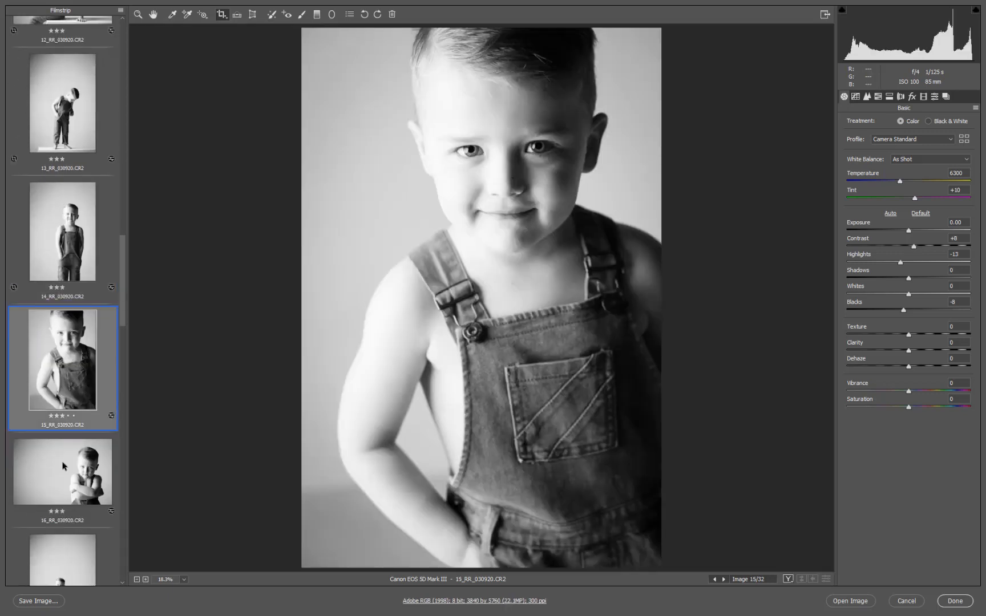
left_click(64, 466)
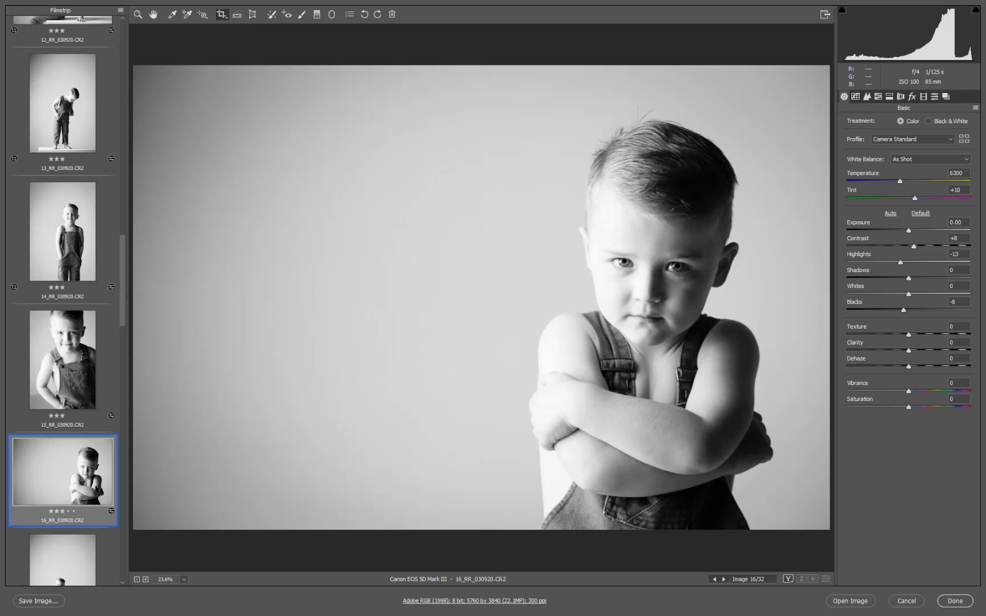
scroll(90, 425, "down", 3)
left_click(89, 424)
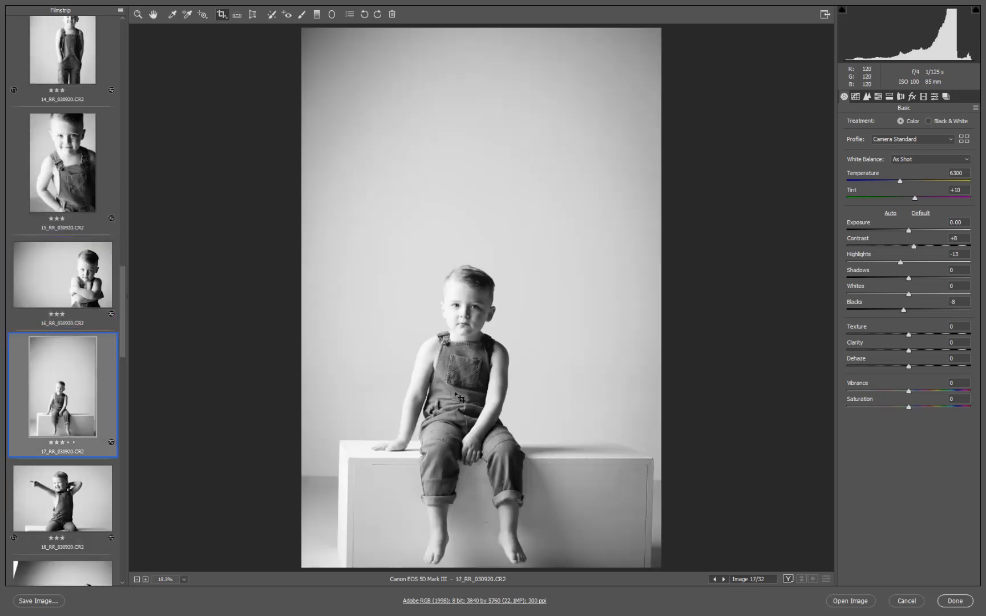
left_click_drag(312, 92, 647, 443)
left_click_drag(308, 92, 318, 101)
Leave photo 18 as it is and crop photo 19 around the winged boy, trimming the empty background above him.
left_click(80, 495)
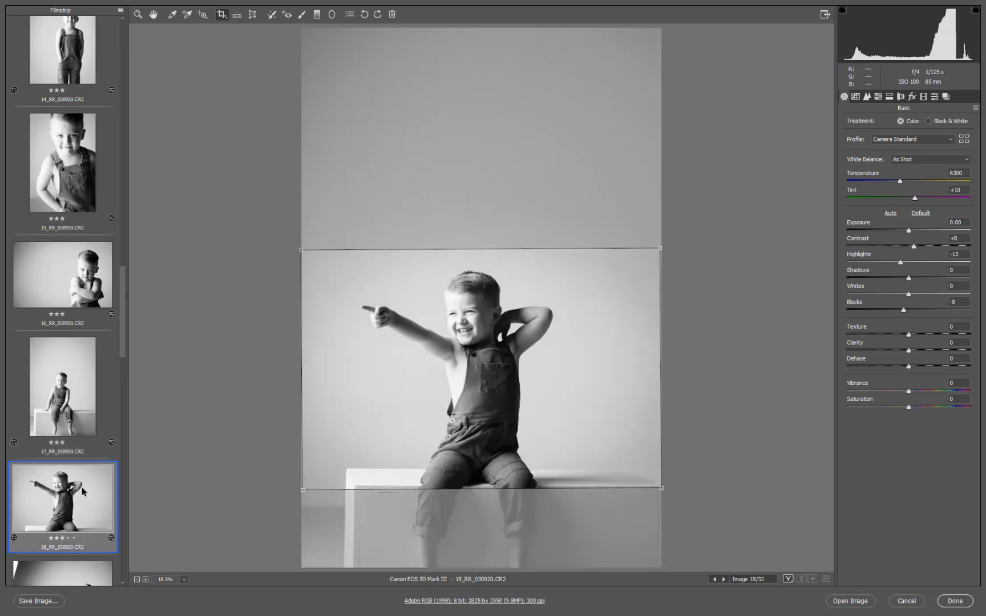
scroll(76, 480, "down", 4)
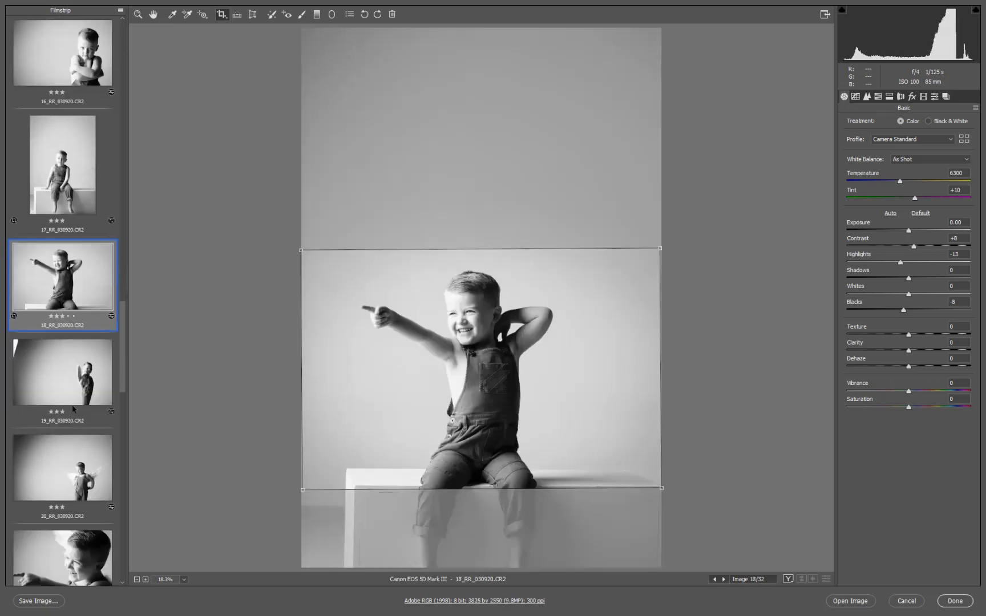
left_click(81, 365)
left_click_drag(271, 138, 750, 399)
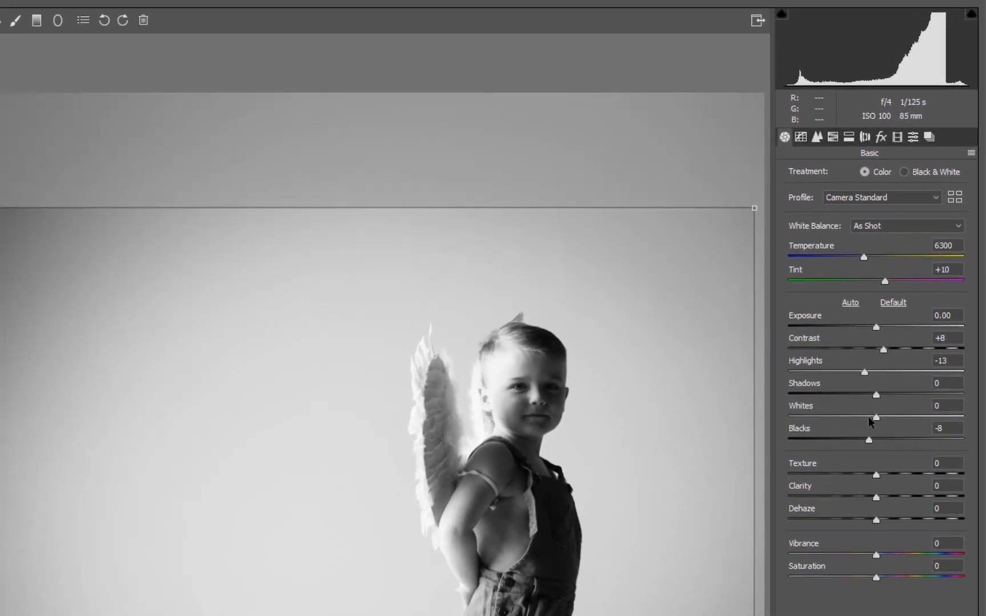
Brighten the boy in photo 19 with a size 12 Adjustment Brush using exposure +0.50, highlights 0 and shadows +36.
left_click(16, 21)
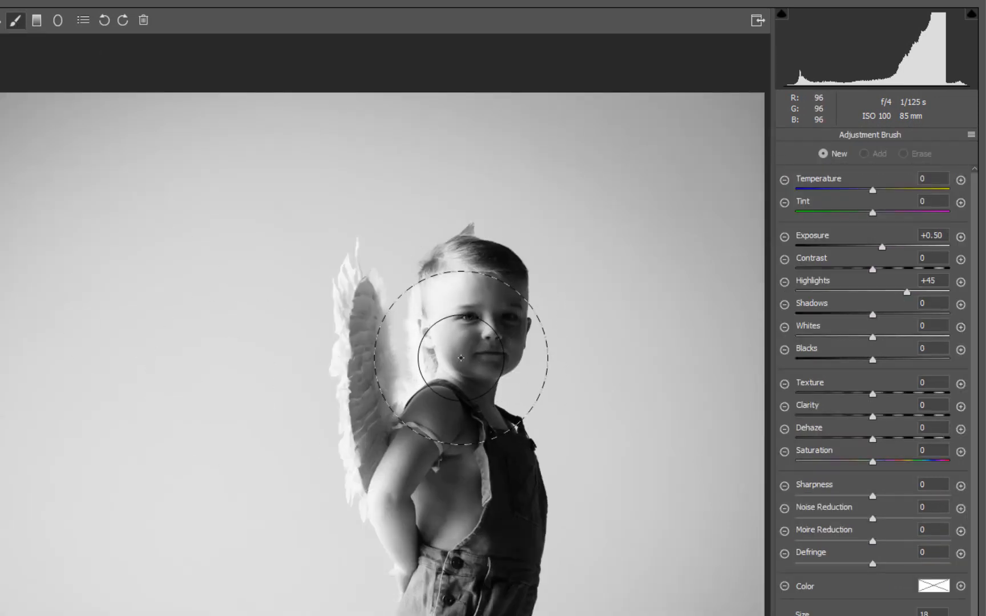
key("bracketleft")
key("bracketleft")
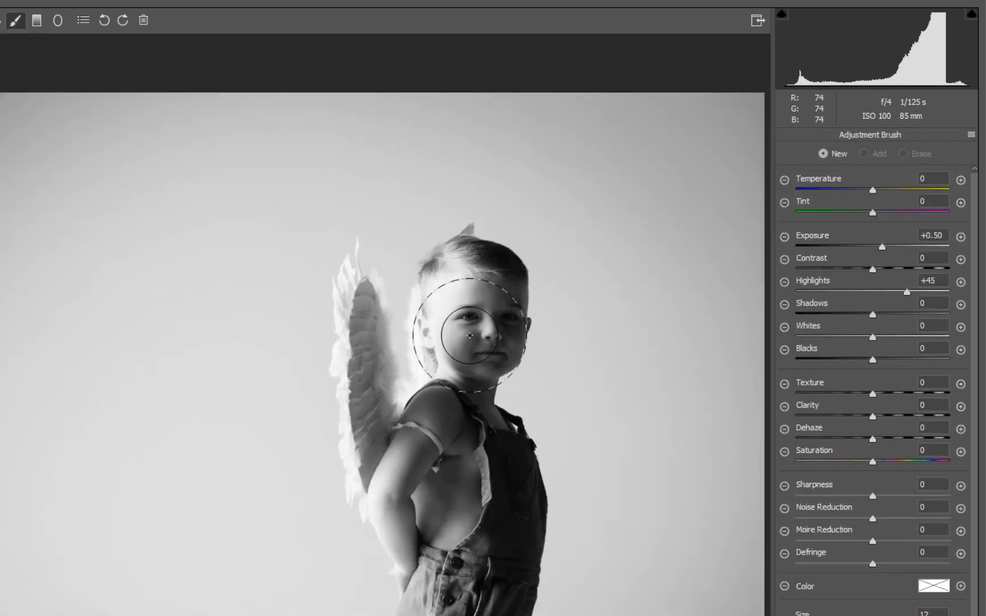
left_click(961, 237)
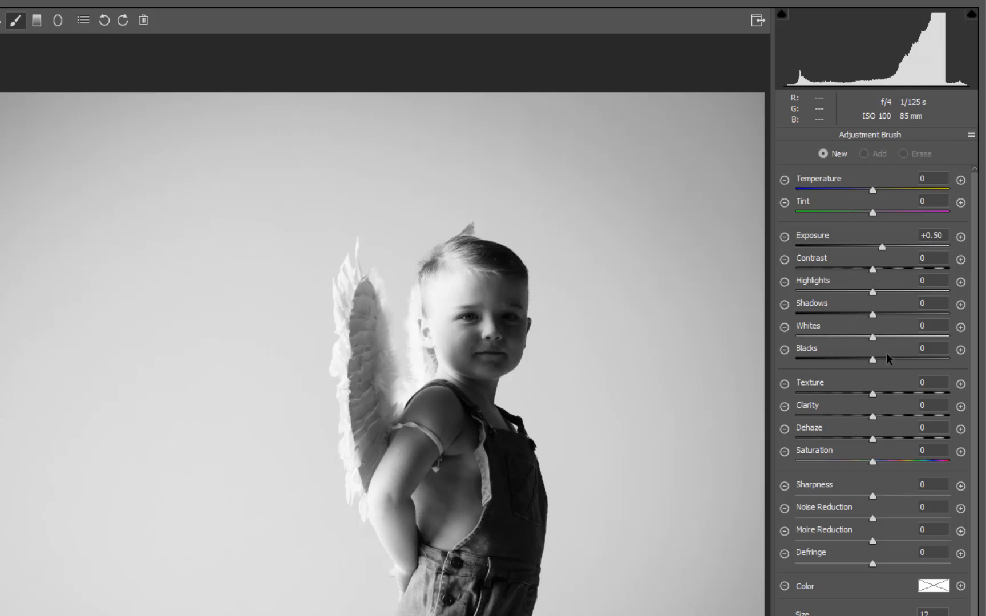
left_click_drag(881, 317, 897, 315)
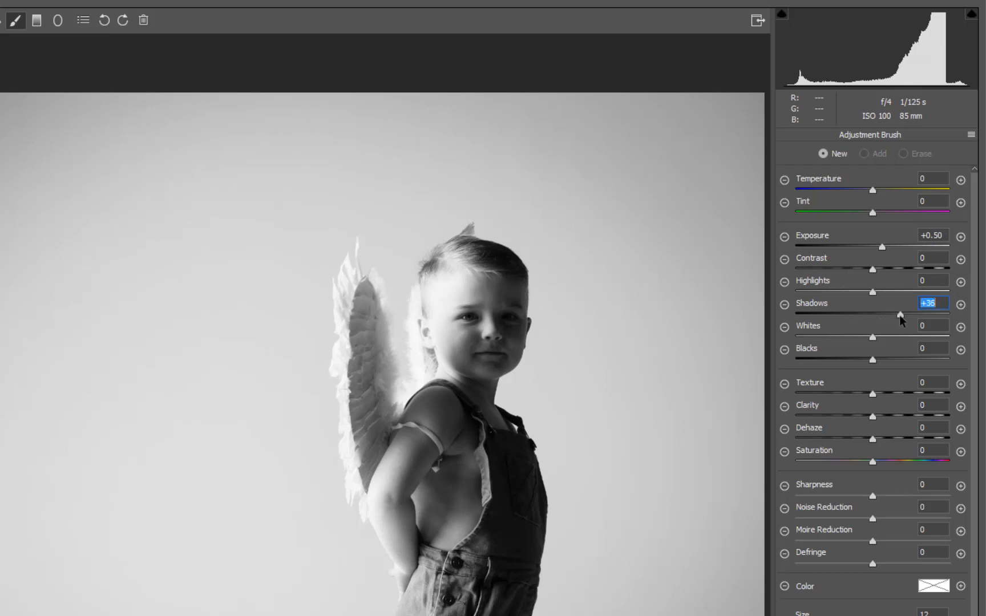
mouse_move(489, 334)
left_mouse_down()
mouse_move(477, 409)
mouse_move(478, 303)
mouse_move(465, 585)
mouse_move(446, 408)
mouse_move(447, 371)
mouse_move(472, 313)
mouse_move(352, 458)
left_mouse_up()
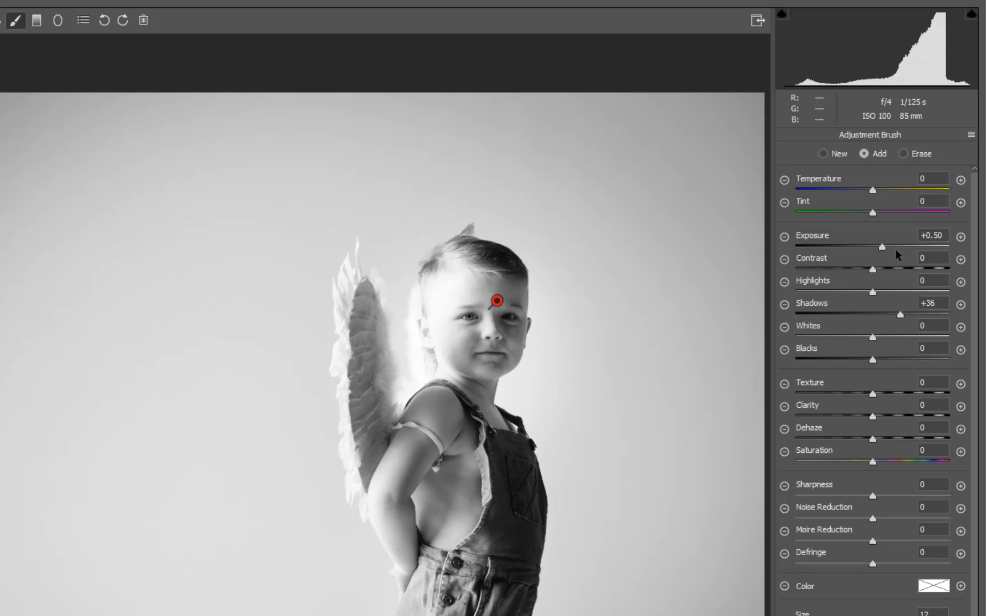
Add a second Adjustment Brush stroke over the shaded side of the boy's face in photo 19 with exposure +0.20.
left_click(837, 151)
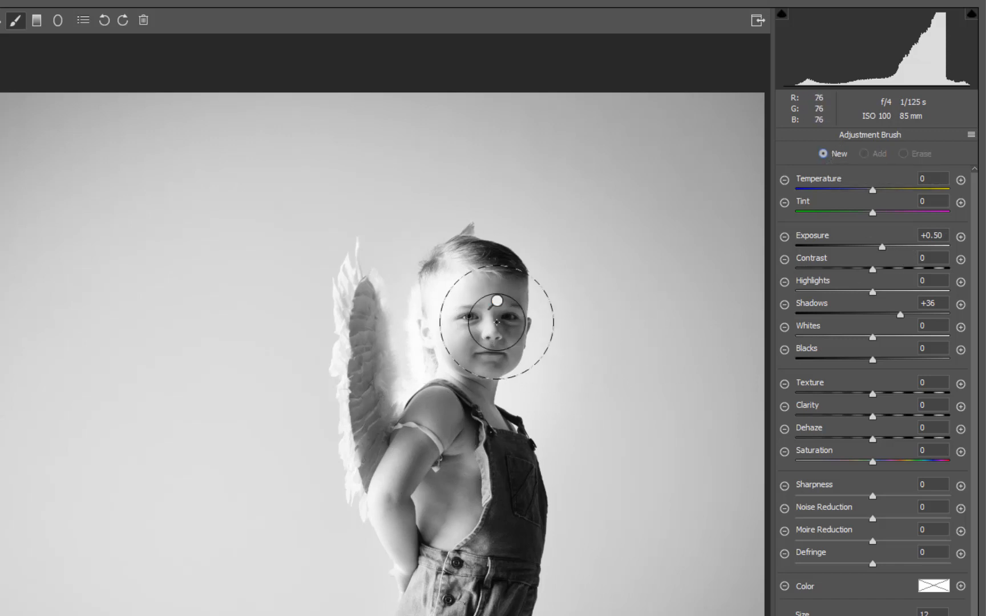
mouse_move(504, 312)
left_mouse_down()
mouse_move(485, 346)
mouse_move(513, 353)
left_mouse_up()
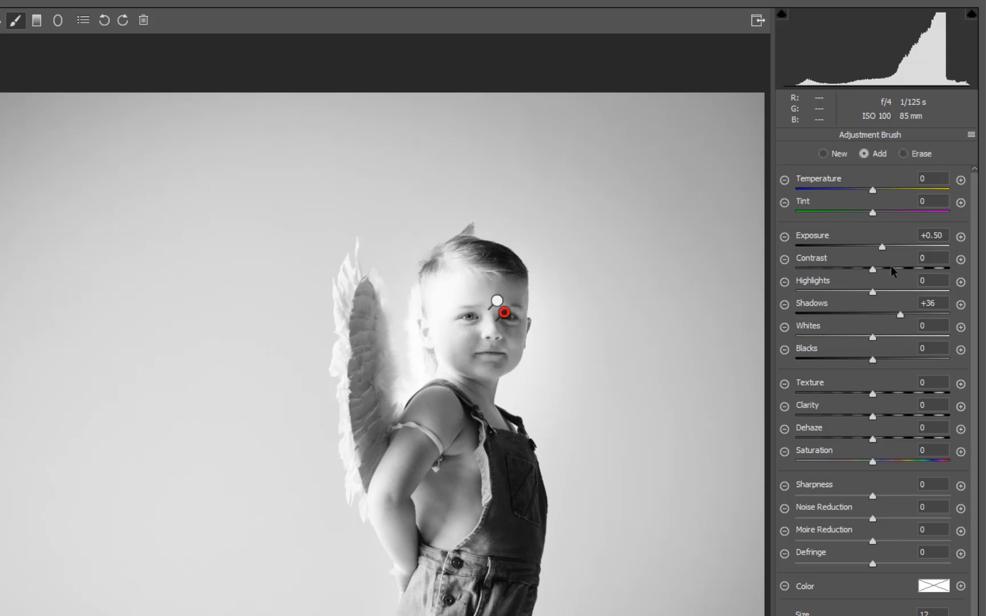
left_click_drag(881, 249, 875, 247)
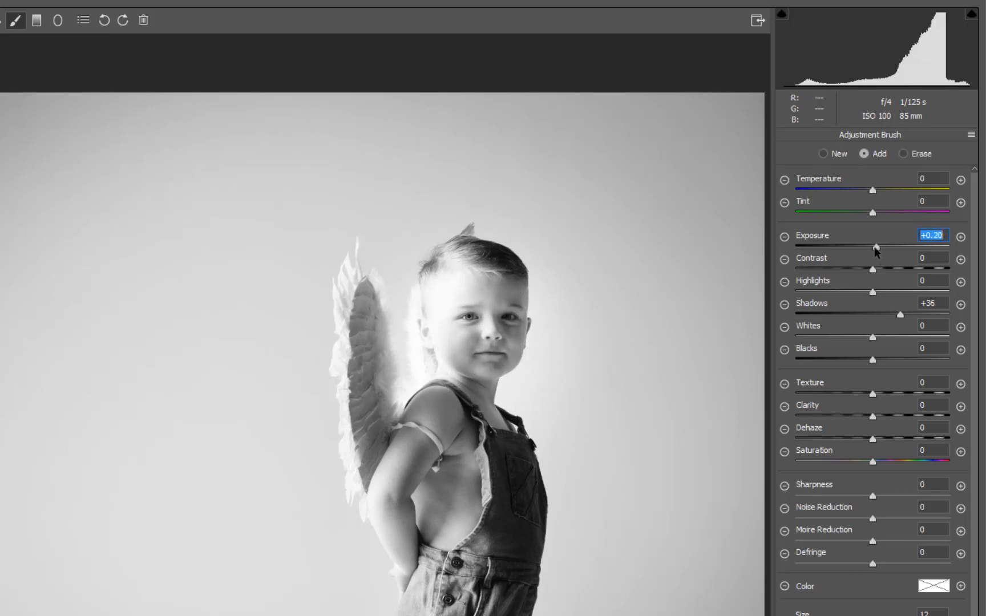
left_click(824, 154)
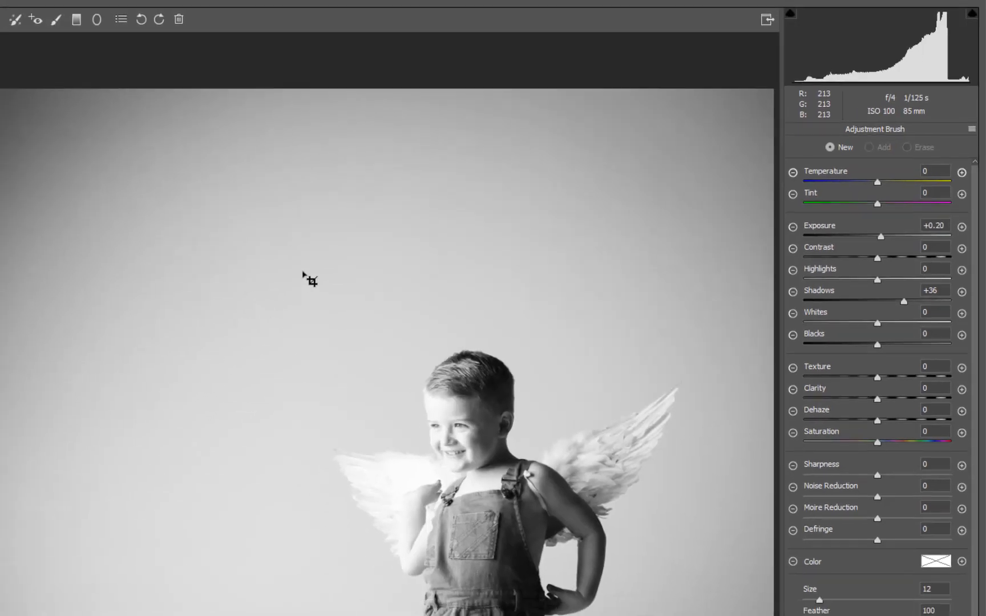
Crop photo 20 to about 4602 by 3068 px and photo 22 to about 5055 by 3370 px, each around the winged boy.
key("c")
left_click_drag(191, 157, 794, 484)
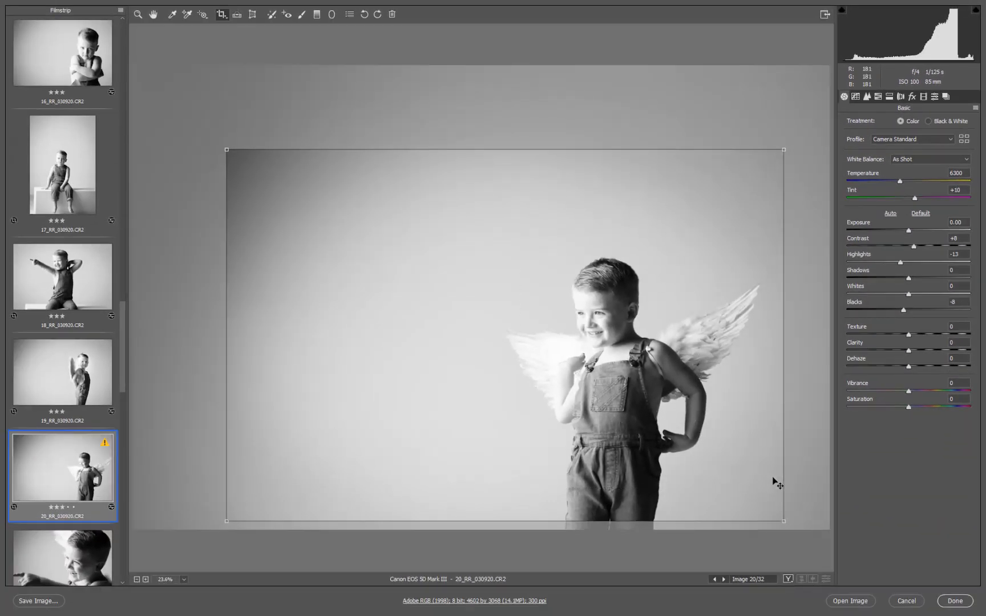
scroll(54, 350, "down", 5)
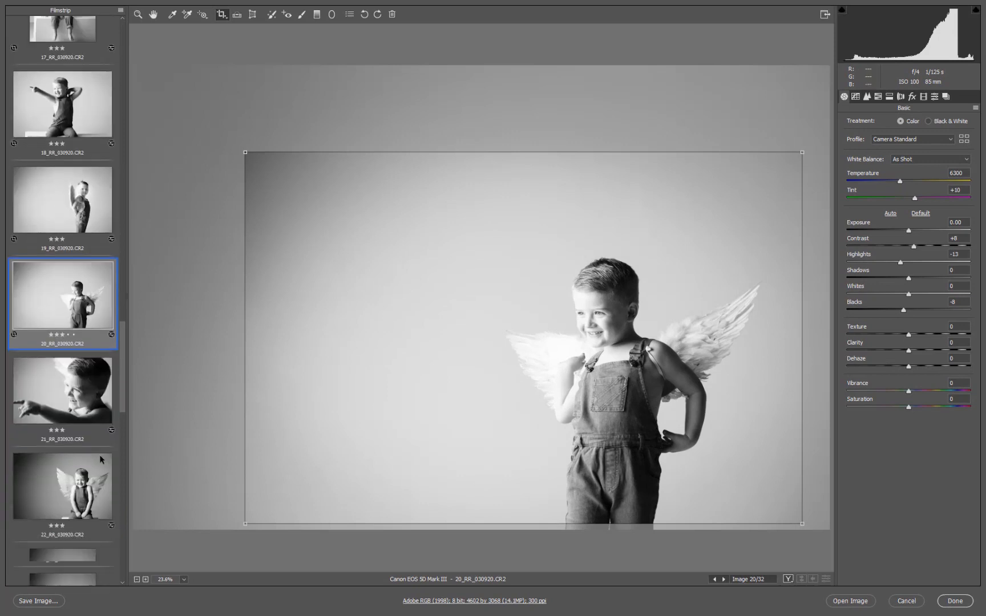
left_click(57, 353)
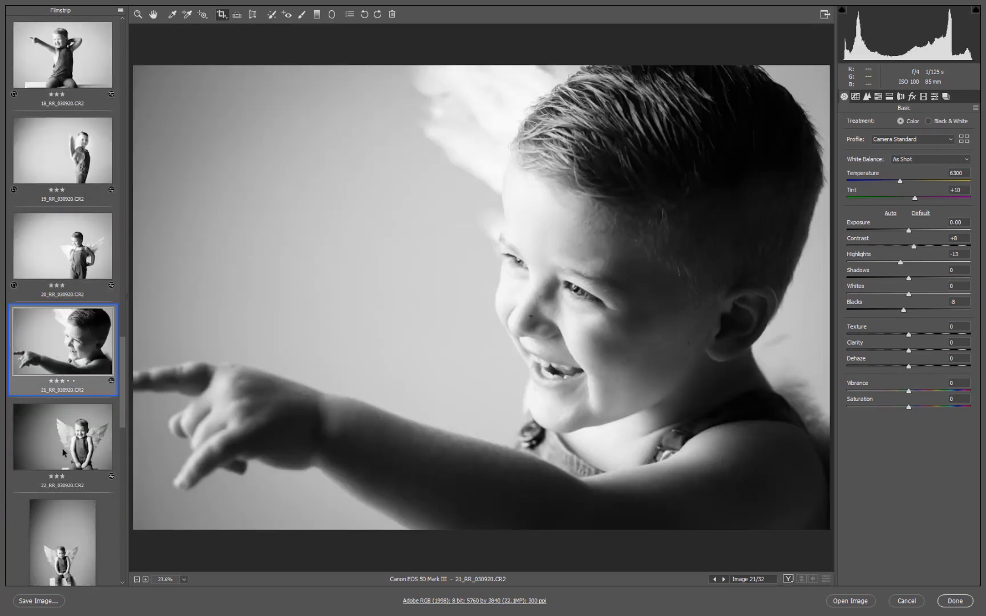
left_click(65, 453)
left_click_drag(218, 89, 913, 522)
left_click_drag(791, 450, 787, 478)
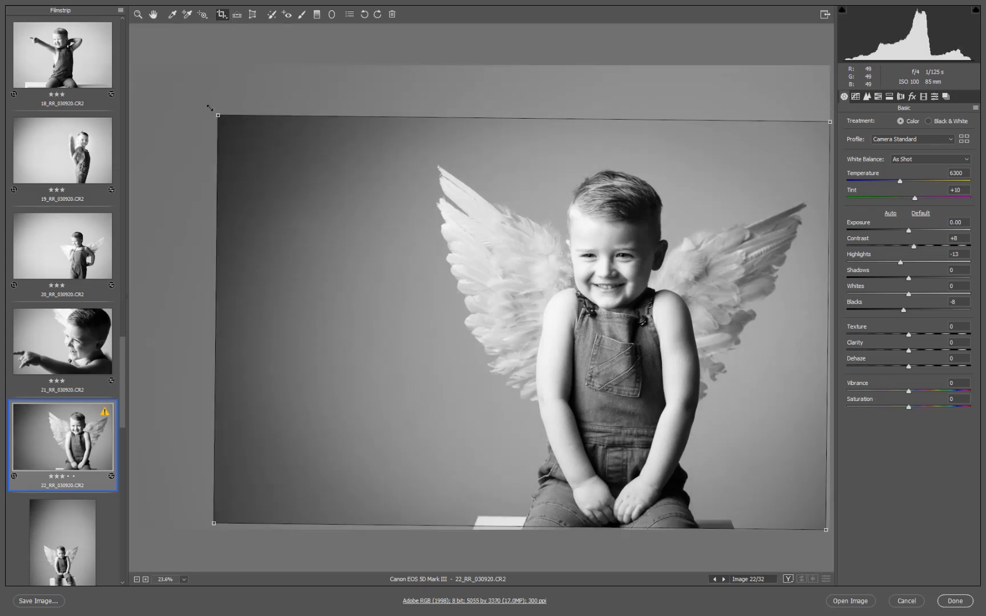
Straighten photo 23 along the top edge of the white box the boy sits on.
scroll(94, 448, "down", 3)
left_click(55, 339)
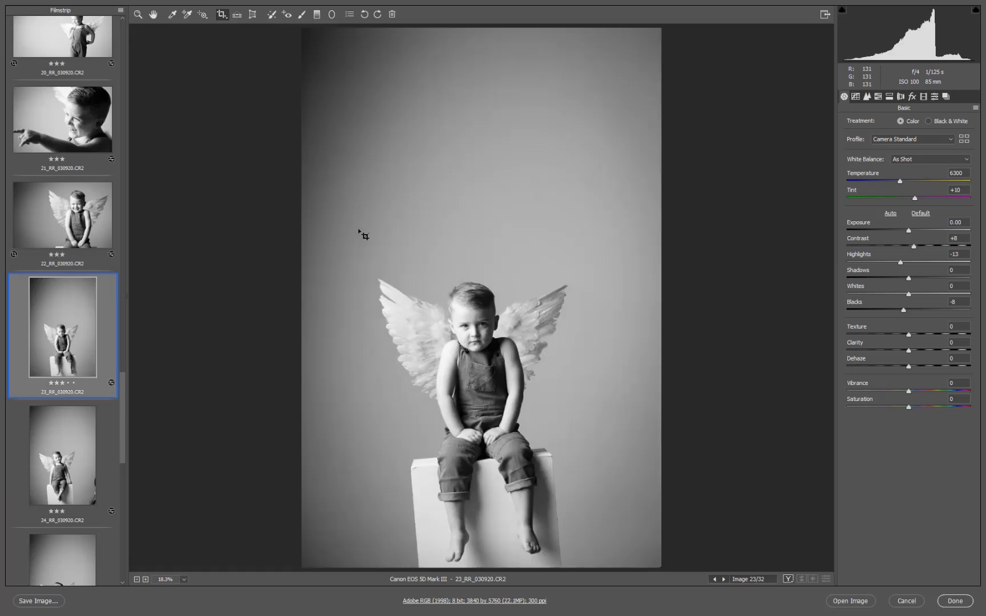
key("k")
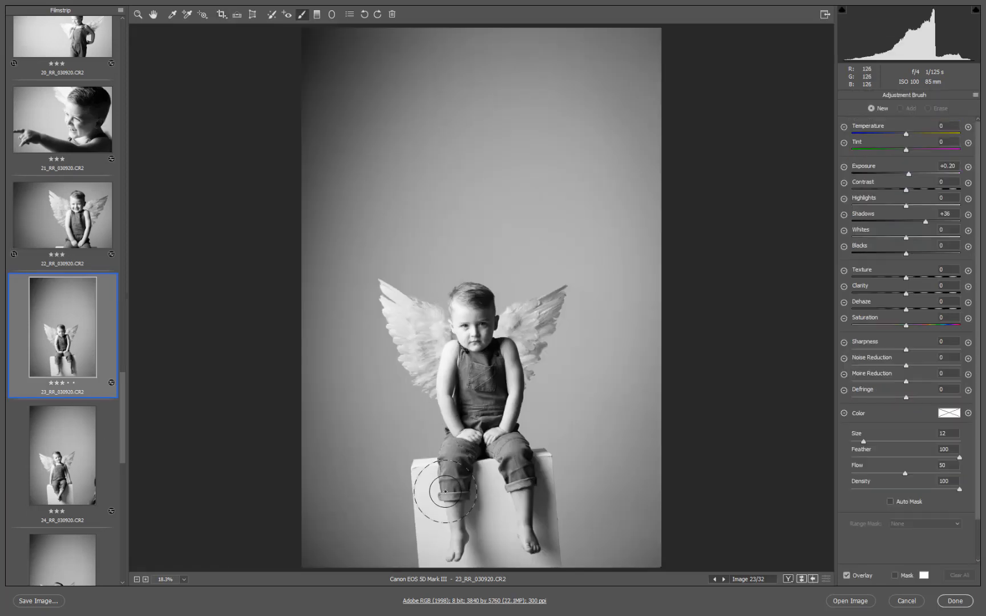
key("a")
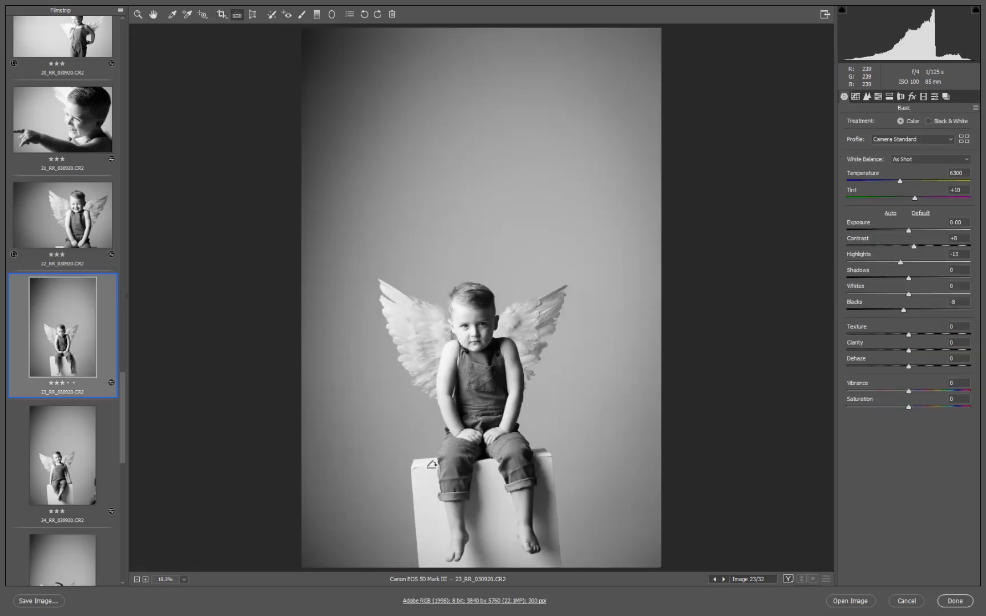
left_click_drag(432, 465, 535, 452)
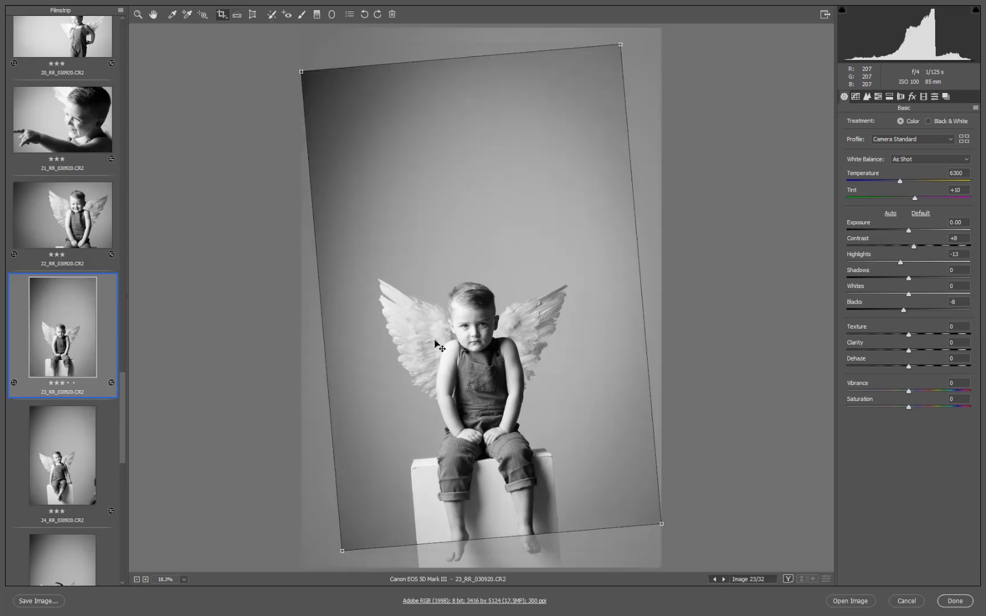
Reduce the tilt of photo 23's crop and shift it down to include the boy's feet.
left_click_drag(435, 348, 440, 396)
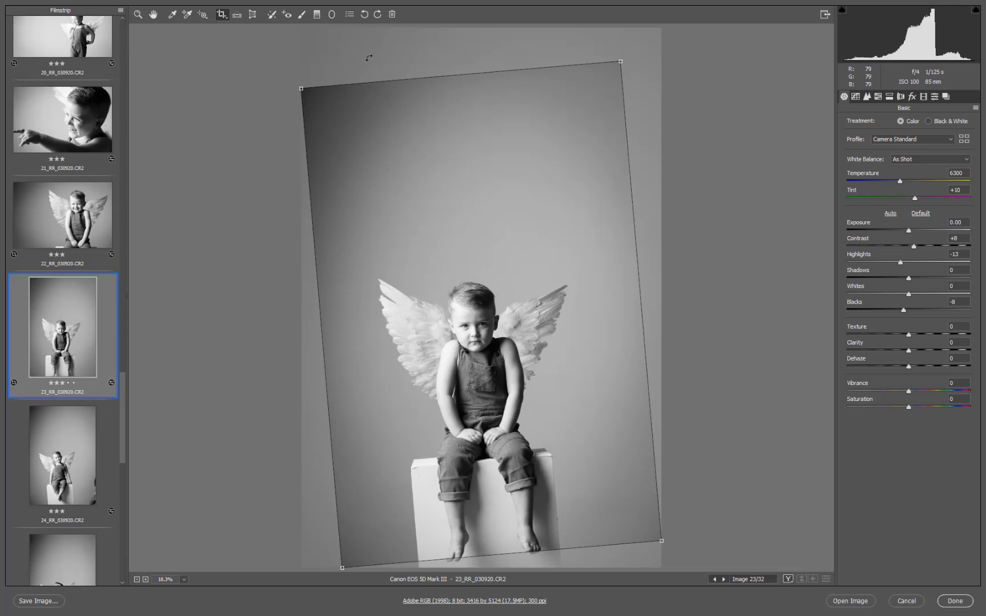
left_click_drag(368, 57, 391, 57)
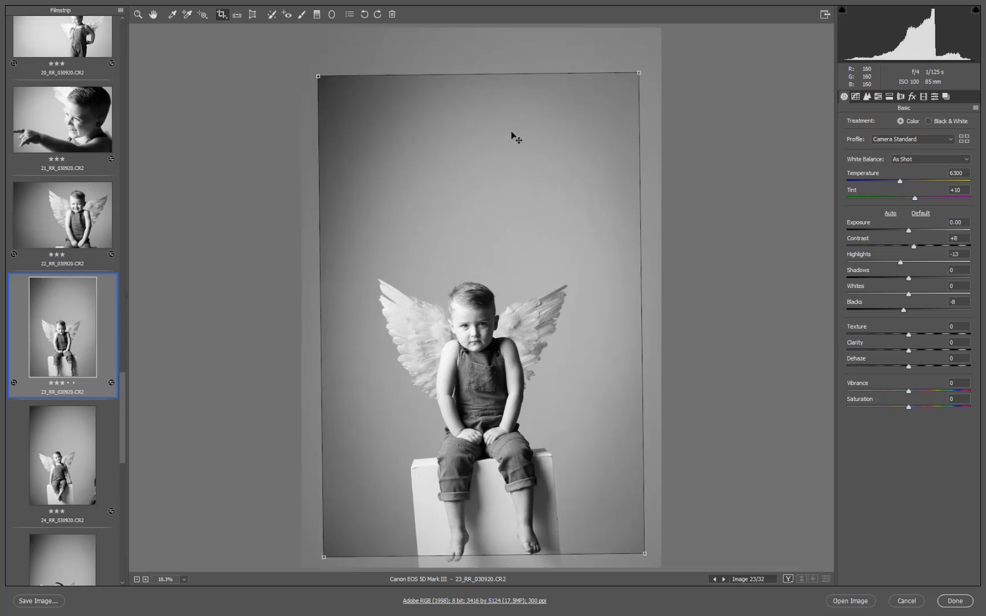
left_click_drag(511, 132, 514, 181)
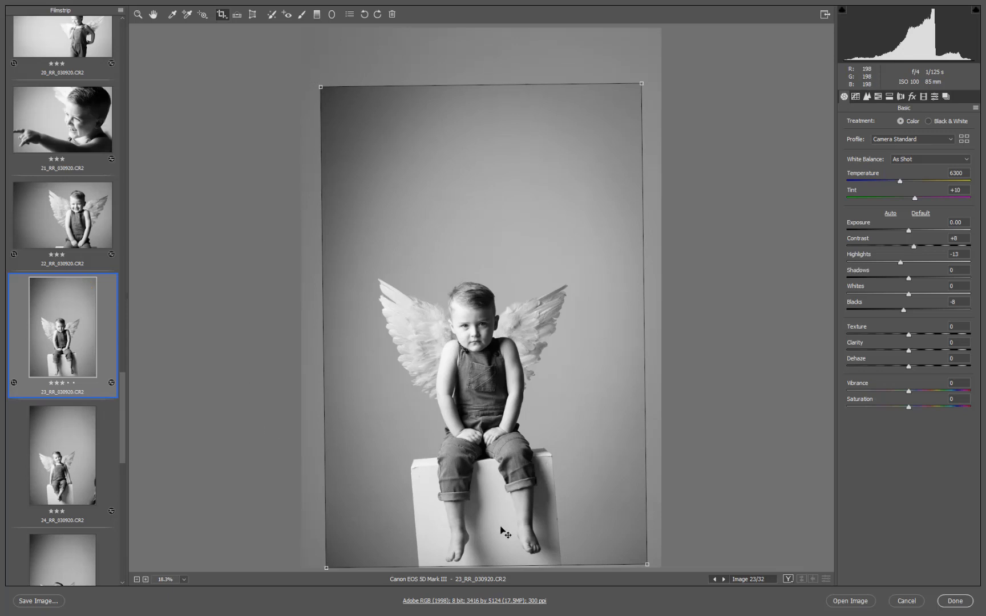
Straighten photo 24 along the white box's top edge and tighten its crop around the winged boy to about 2873 by 4309 px.
left_click(80, 457)
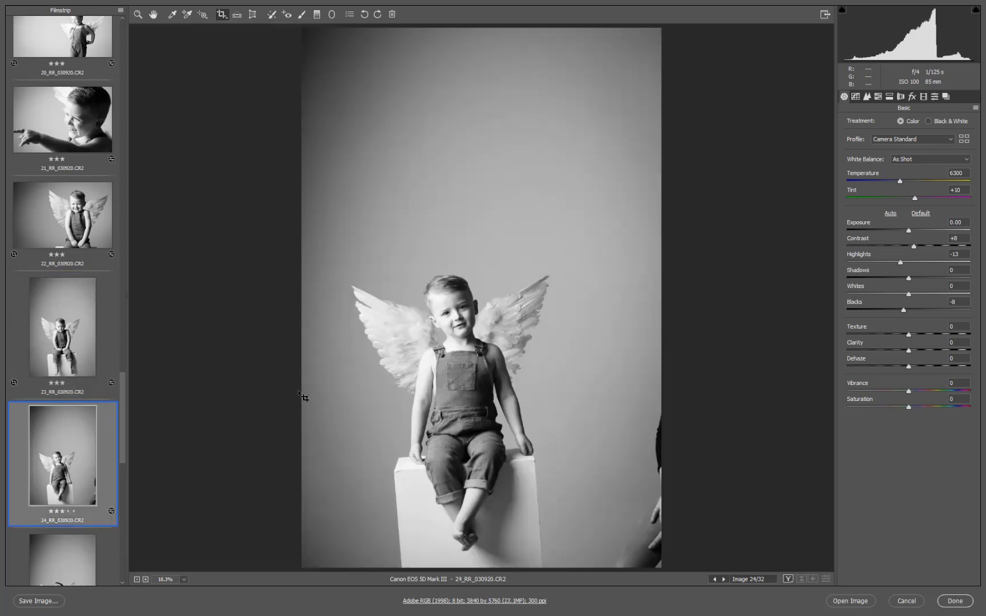
key("a")
left_click_drag(412, 469, 534, 460)
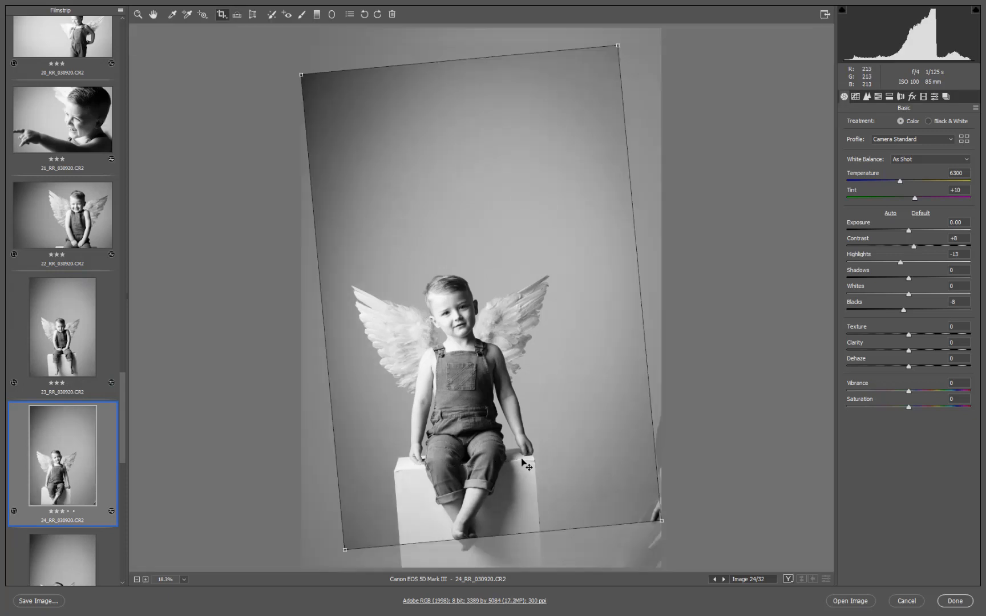
left_click_drag(519, 390, 522, 425)
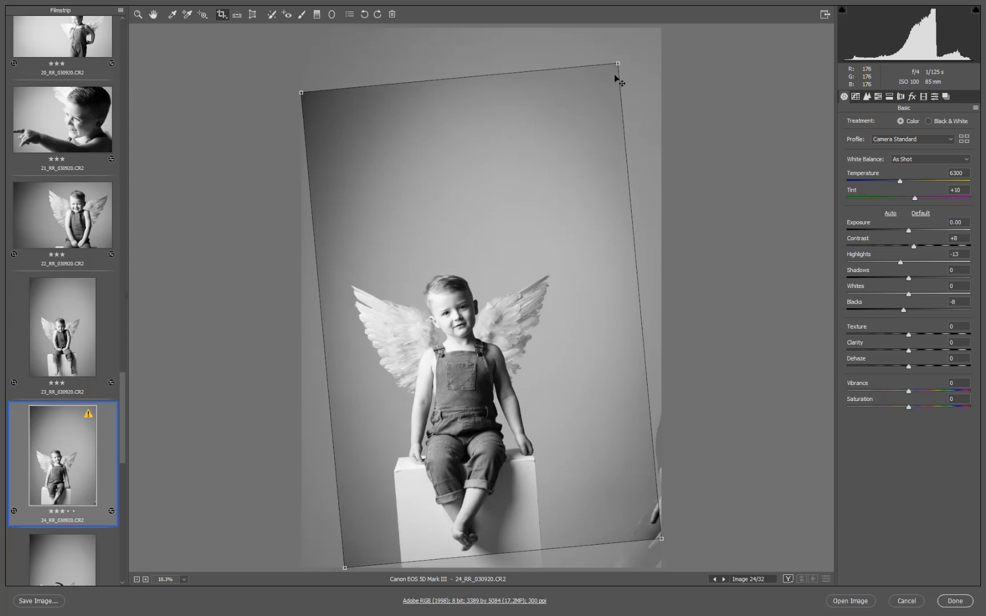
left_click_drag(618, 64, 575, 111)
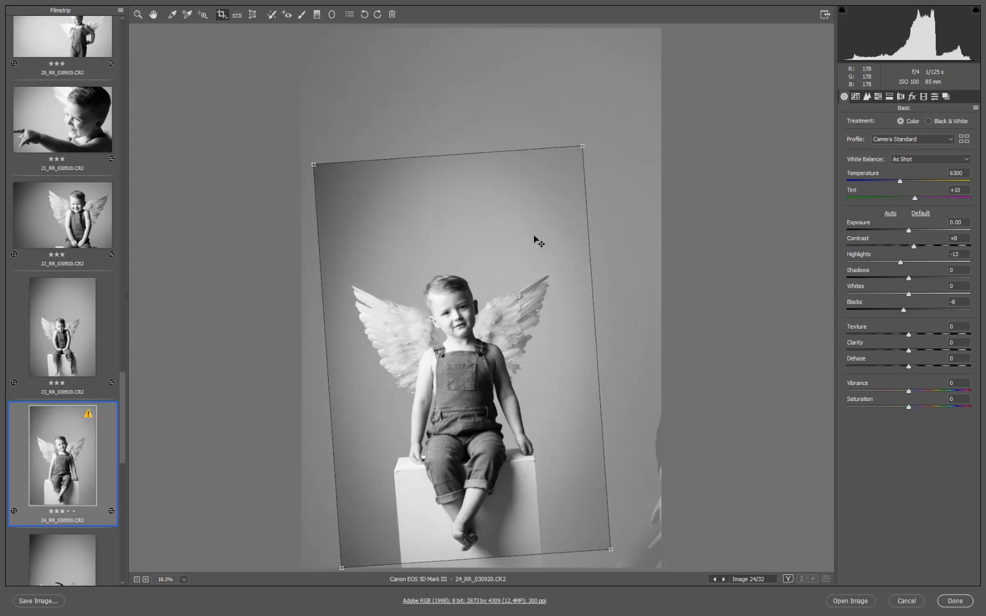
Crop photo 25 to about 3073 by 4610 px around the winged boy, excluding the person at the edge, and rotate the crop slightly counterclockwise.
scroll(113, 491, "down", 5)
left_click(72, 388)
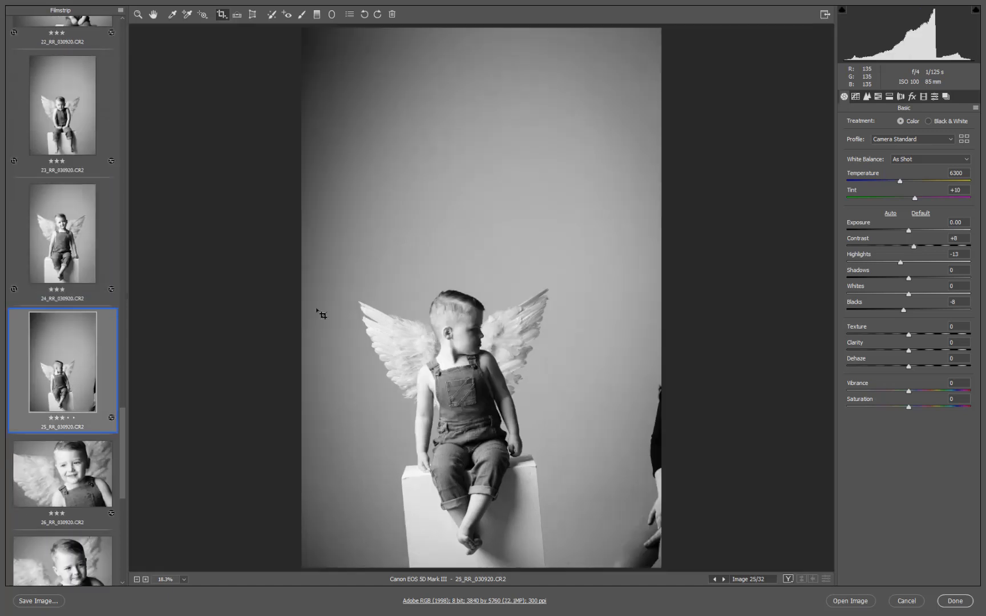
left_click_drag(319, 133, 606, 565)
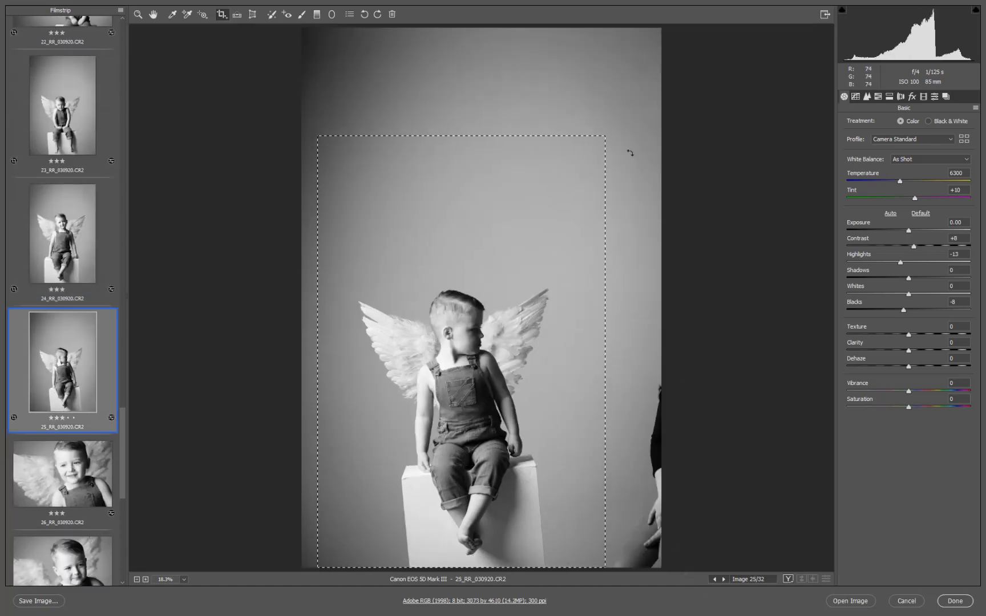
left_click_drag(627, 152, 604, 114)
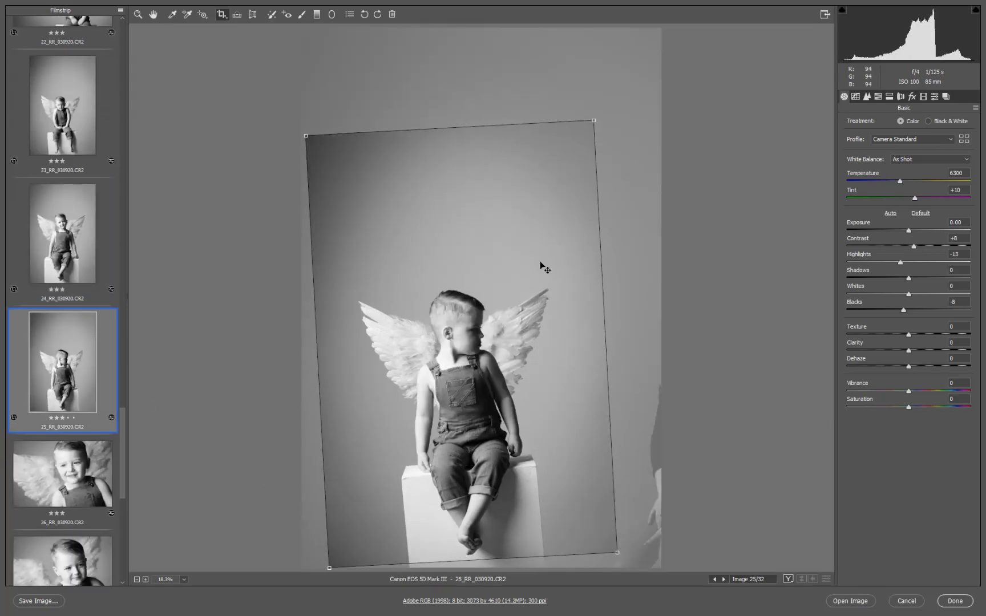
Brighten the boy's face and upper body in photo 25 with the Adjustment Brush.
left_click(302, 15)
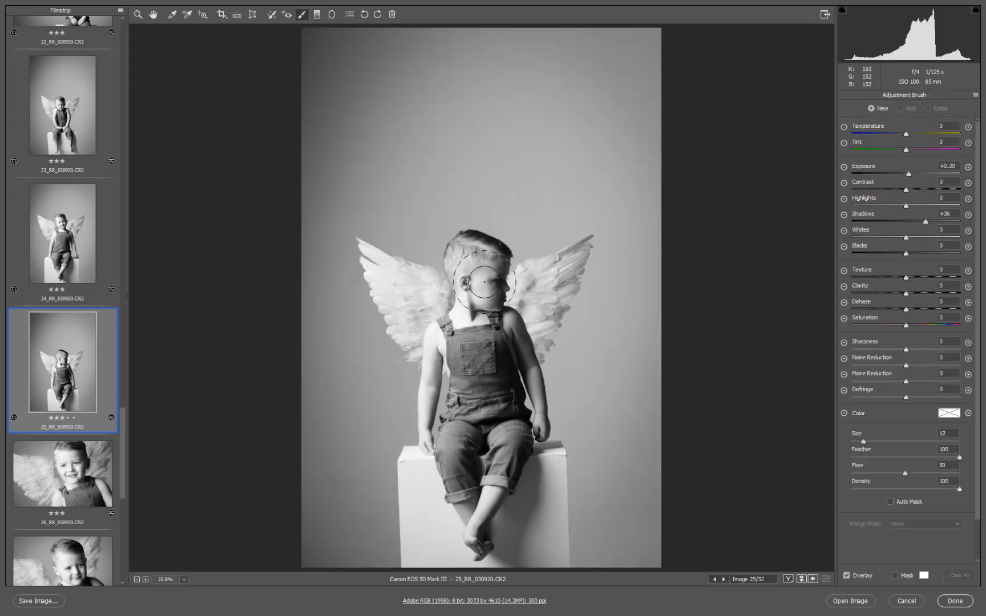
mouse_move(489, 291)
left_mouse_down()
mouse_move(507, 299)
mouse_move(502, 291)
mouse_move(494, 302)
mouse_move(505, 403)
left_mouse_up()
Raise Shadows to +38 and Exposure to +0.40 together on the dark-background photos 28 to 32.
left_click(67, 473)
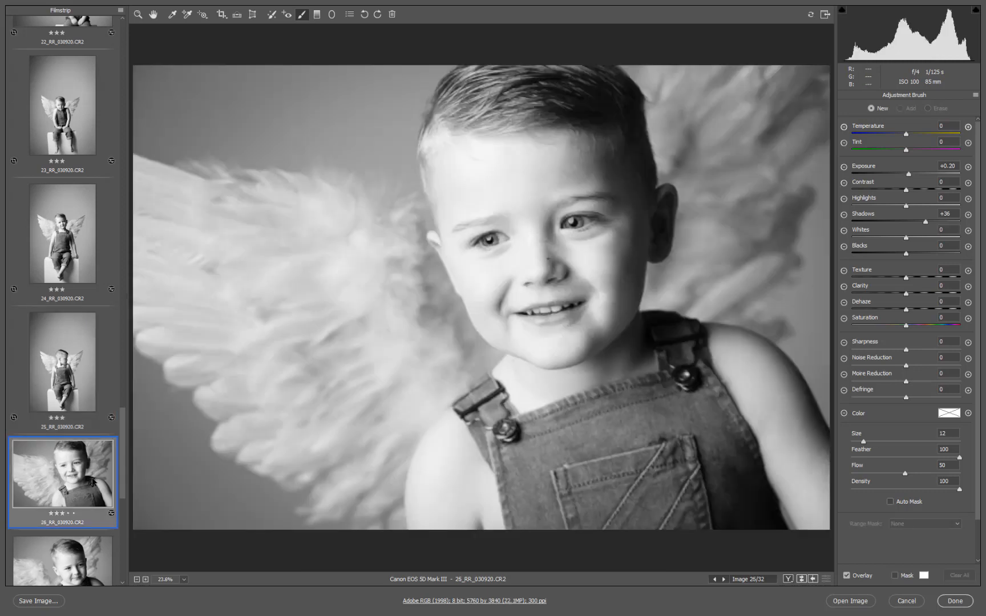
left_click(65, 355)
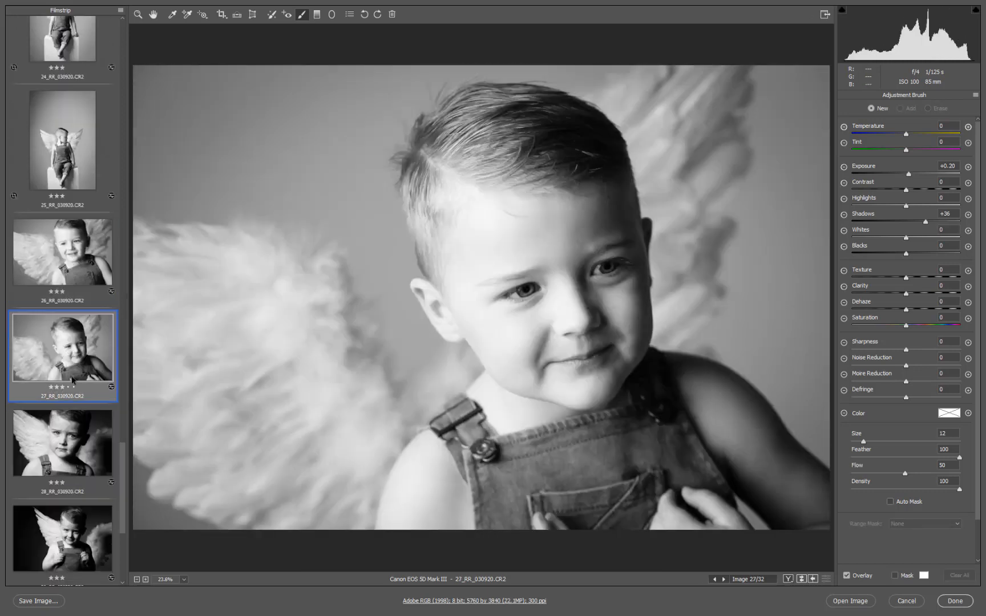
left_click(72, 447)
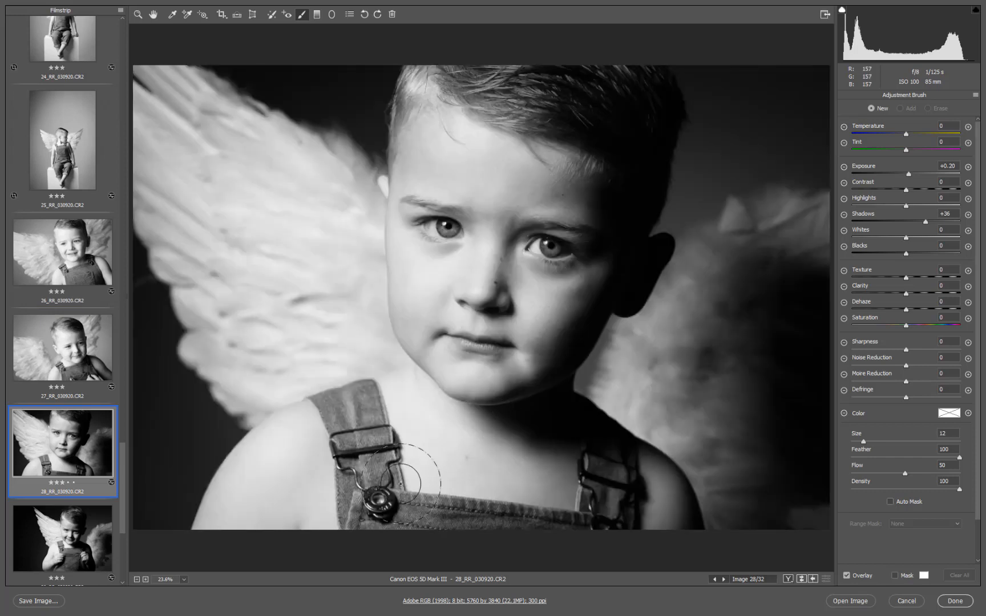
scroll(121, 471, "down", 5)
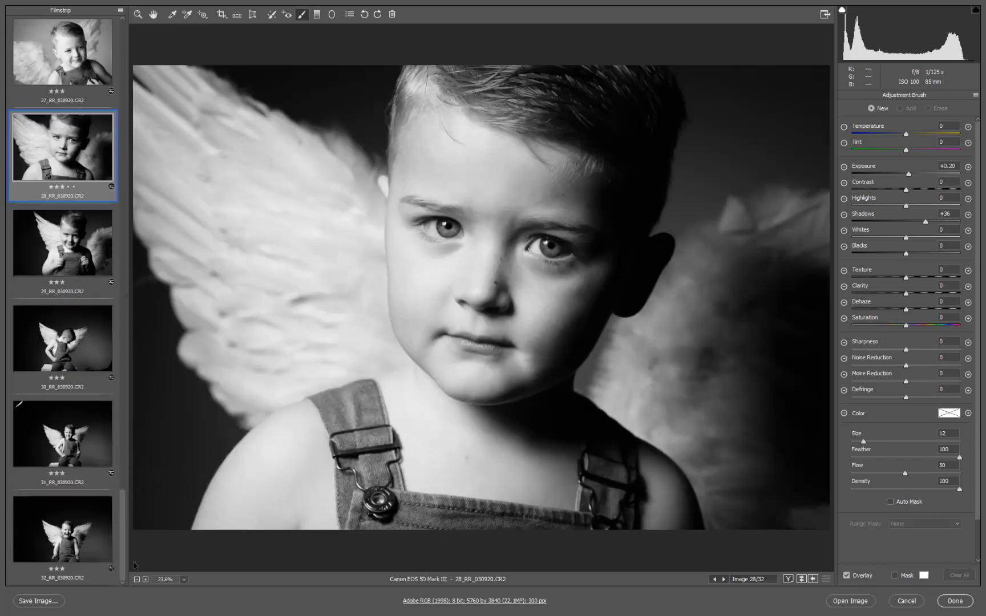
left_click(86, 528, "shift")
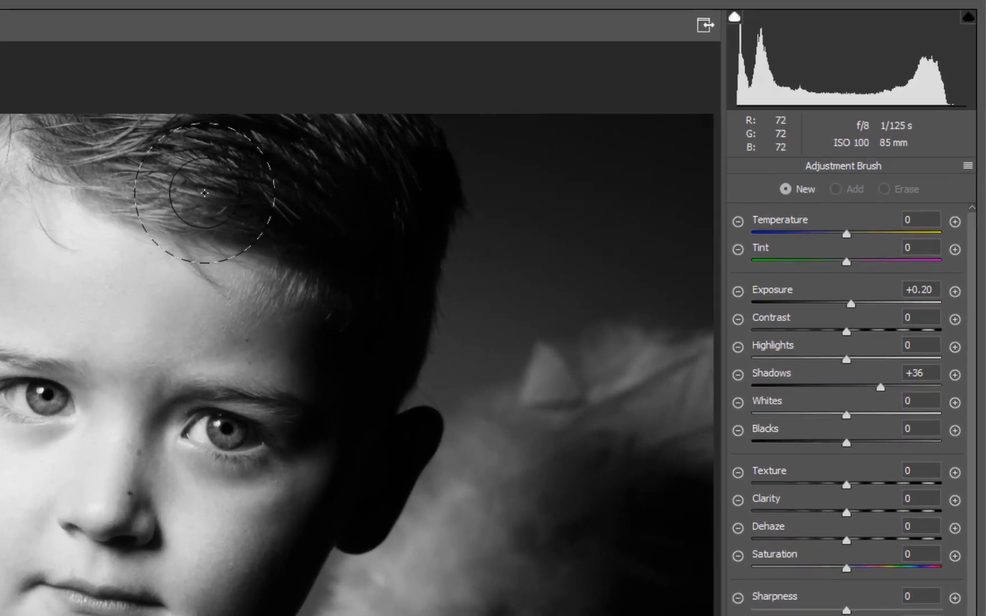
key("z")
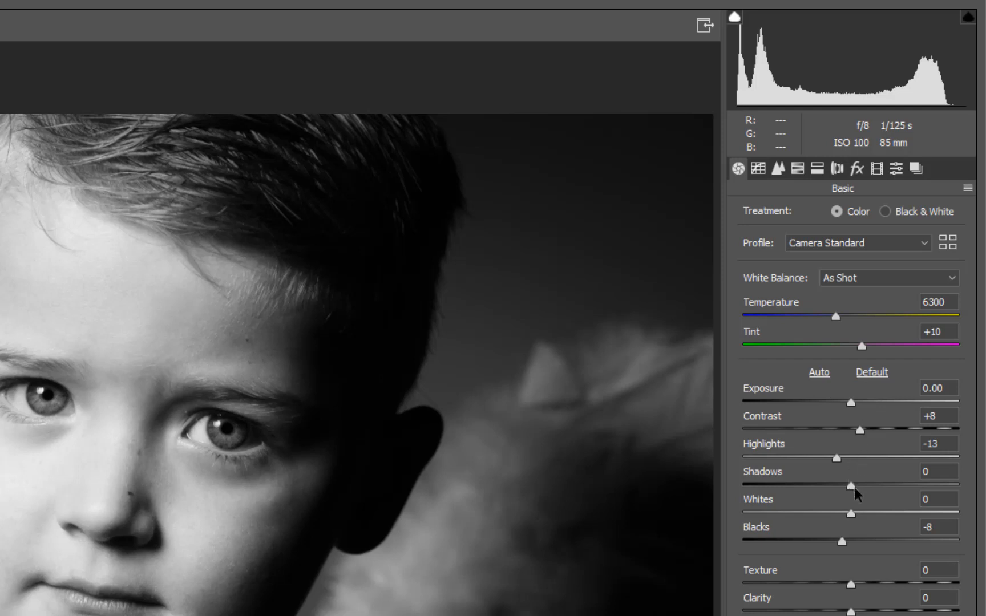
left_click_drag(851, 485, 893, 484)
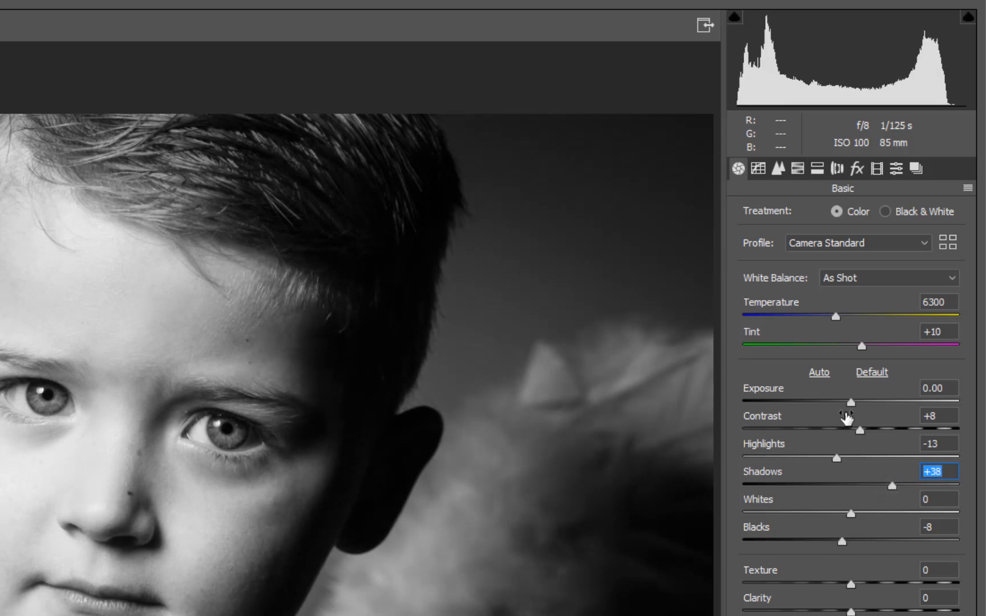
left_click_drag(851, 402, 859, 402)
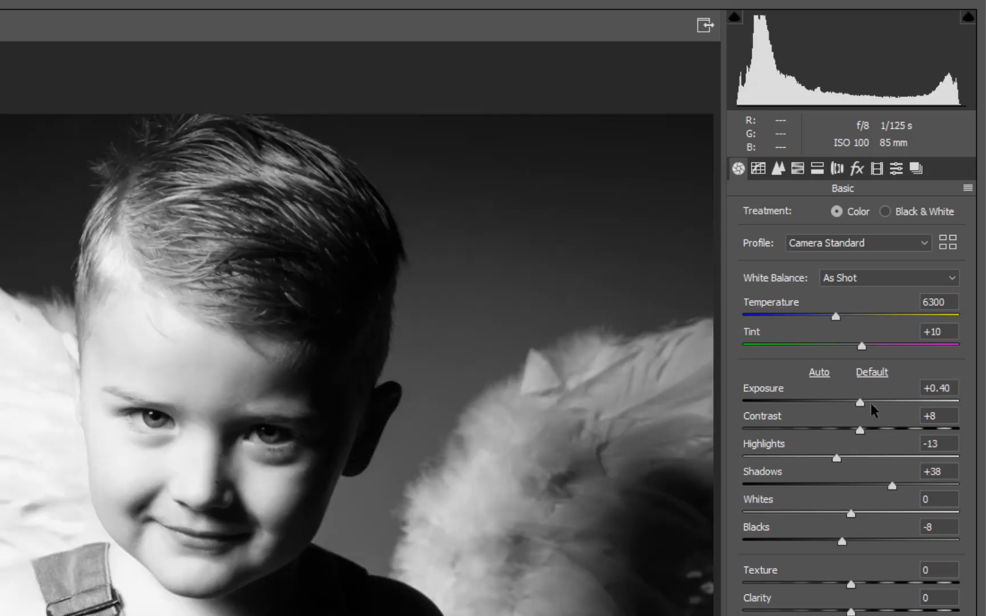
Brighten the shadowed side of the boy's face in photo 29 with the Adjustment Brush.
key("k")
mouse_move(324, 348)
left_mouse_down()
mouse_move(218, 566)
mouse_move(263, 391)
mouse_move(223, 411)
left_mouse_up()
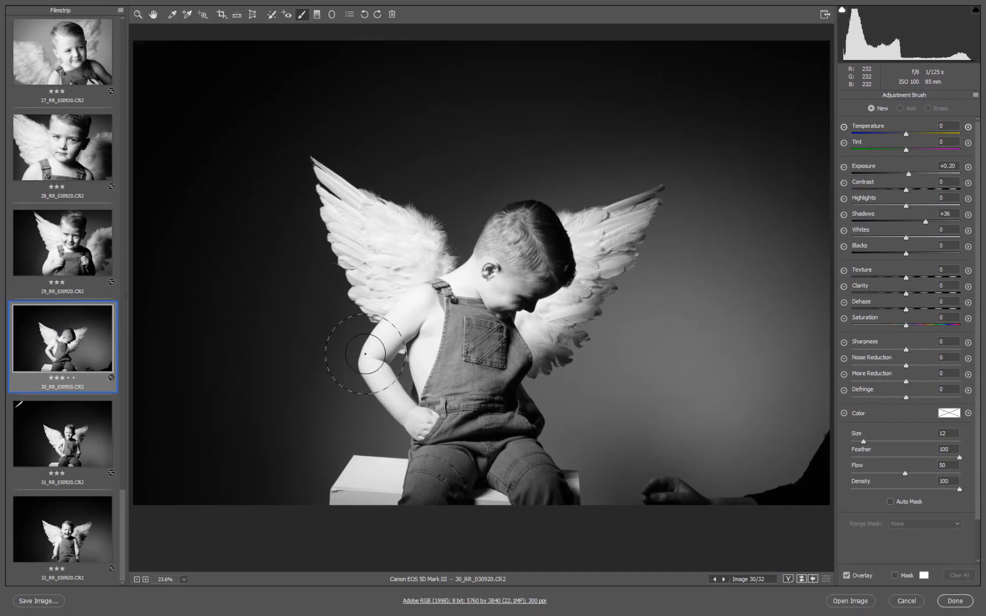
Crop photo 30 to about 5137 by 3425 px, rotated slightly clockwise, and brush-brighten the boy's face and overalls.
key("c")
left_click_drag(170, 70, 816, 526)
left_click_drag(761, 57, 817, 86)
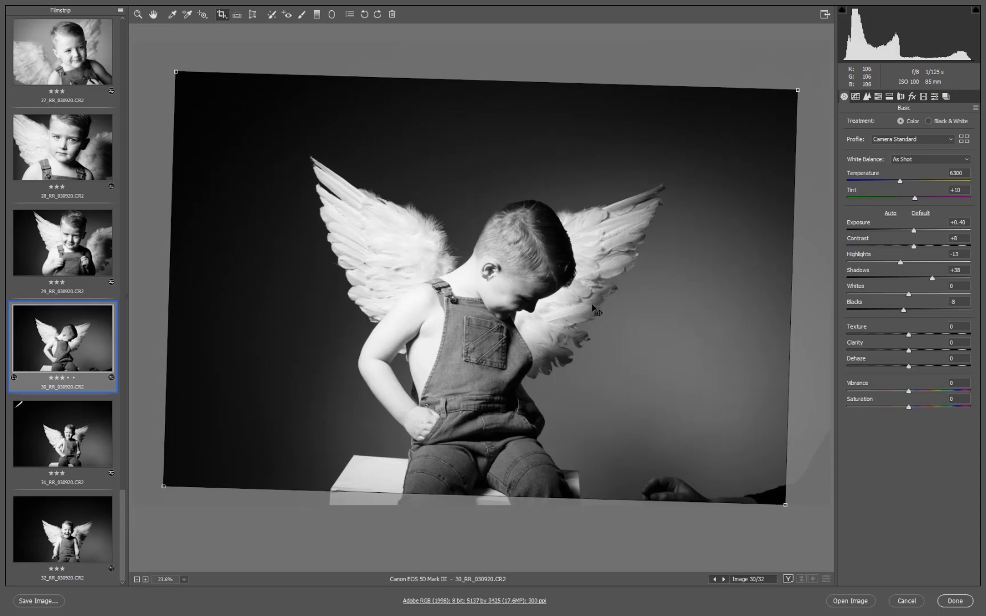
key("k")
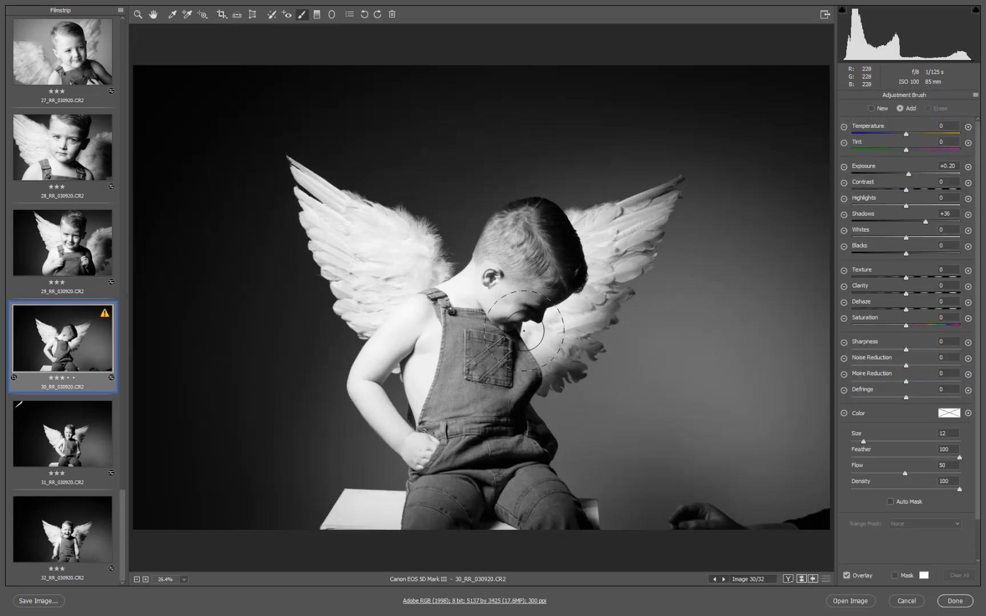
mouse_move(524, 331)
left_mouse_down()
mouse_move(520, 374)
mouse_move(541, 346)
mouse_move(533, 316)
mouse_move(562, 296)
mouse_move(554, 240)
mouse_move(560, 269)
mouse_move(522, 442)
left_mouse_up()
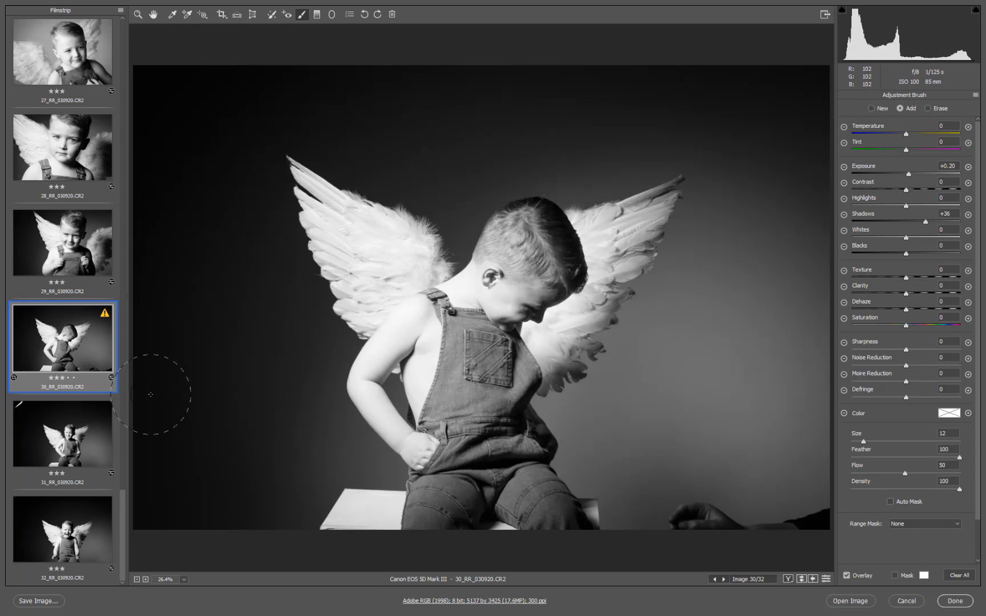
Crop photo 31 to about 5077 by 3385 px, excluding the bright corner object, and brush-brighten the shaded wing and boy.
left_click(81, 432)
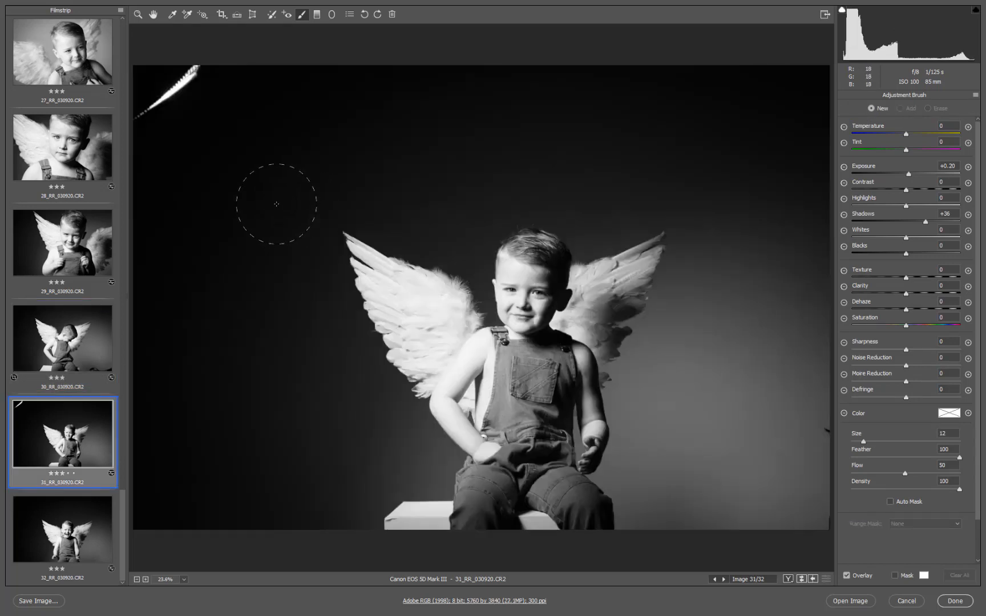
key("z")
key("c")
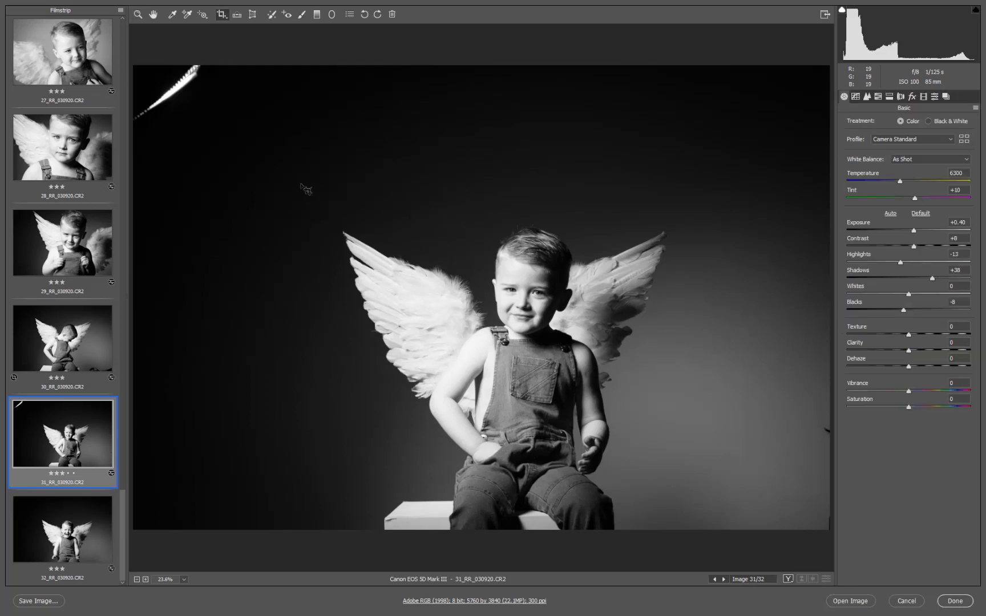
left_click_drag(200, 100, 753, 485)
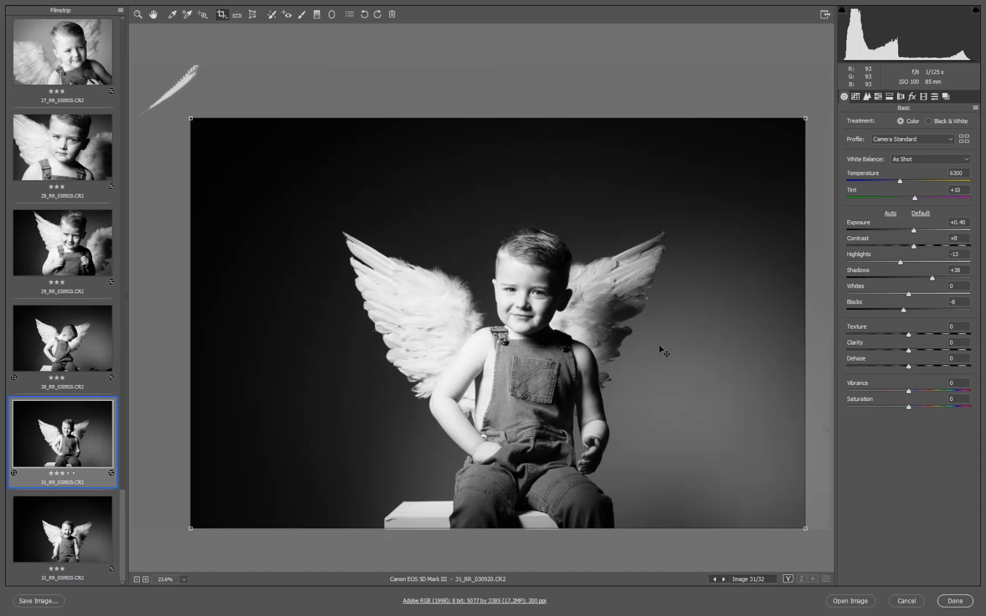
key("k")
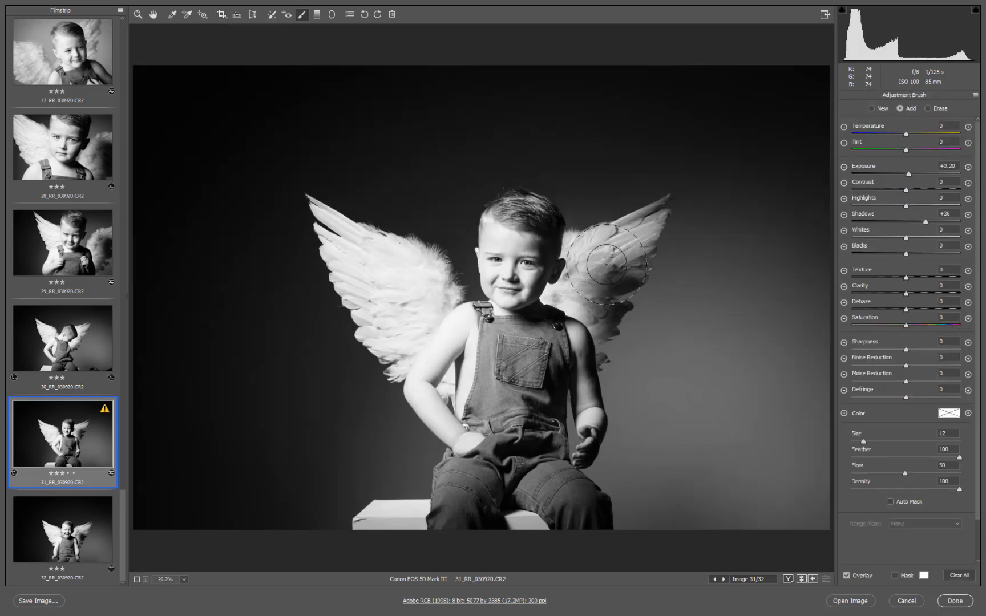
mouse_move(606, 265)
left_mouse_down()
mouse_move(538, 417)
mouse_move(545, 460)
mouse_move(473, 460)
left_mouse_up()
Brush-brighten the boy's face and overalls in photo 32, and crop it to about 5060 by 3373 px, rotated slightly clockwise.
left_click(96, 523)
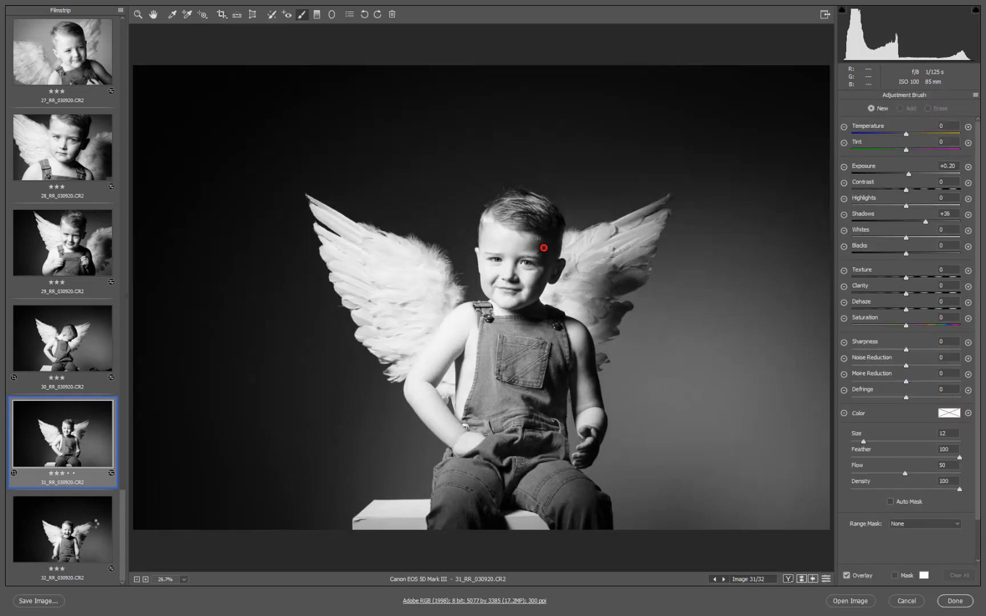
mouse_move(515, 287)
left_mouse_down()
mouse_move(534, 387)
mouse_move(576, 329)
mouse_move(529, 429)
mouse_move(512, 430)
left_mouse_up()
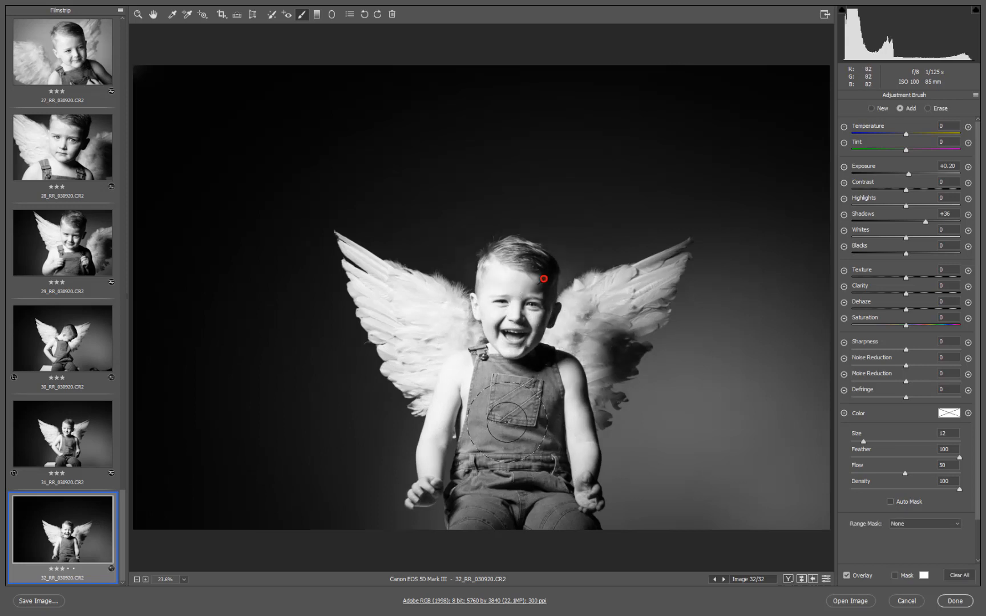
key("c")
left_click_drag(190, 121, 828, 558)
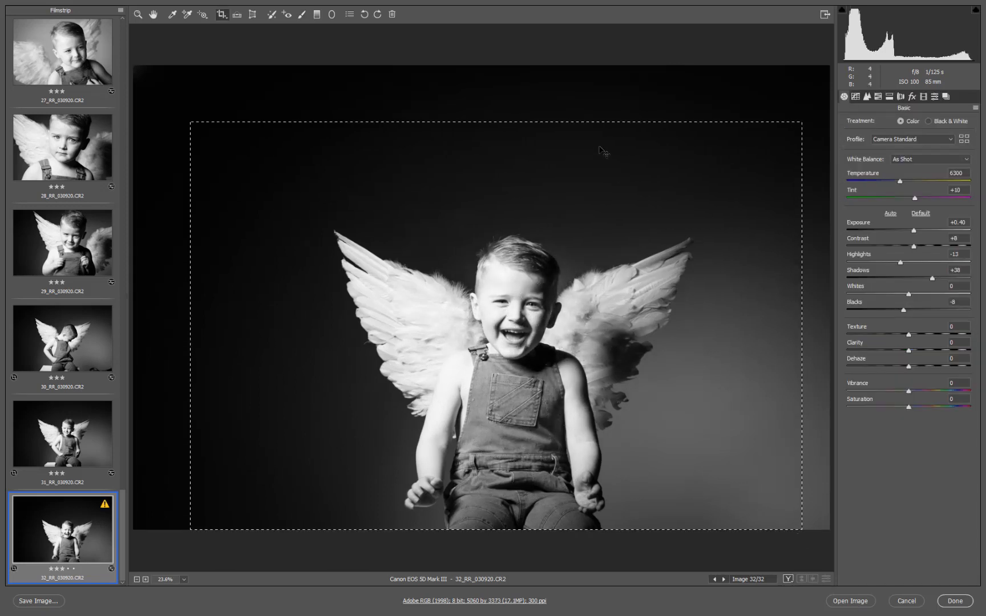
left_click_drag(592, 100, 595, 98)
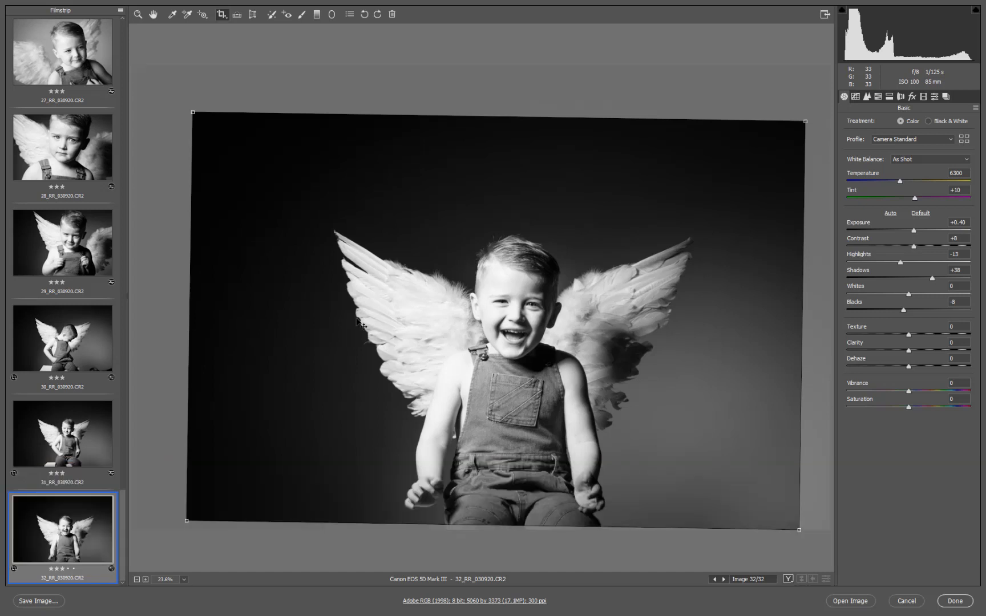
Add a second Adjustment Brush stroke to photo 32, running from beside the boy's ear down over his overalls.
key("k")
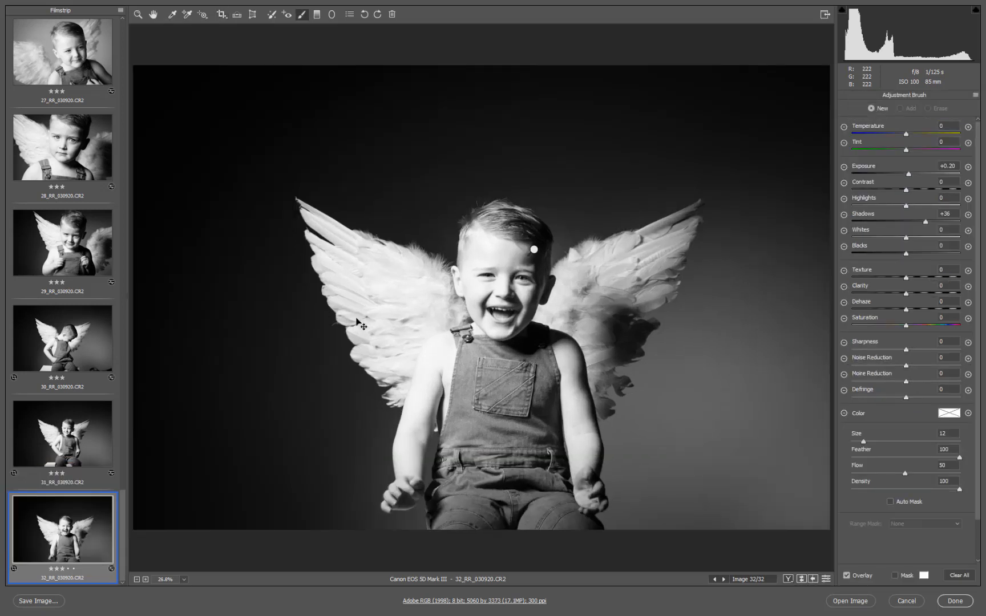
key("c")
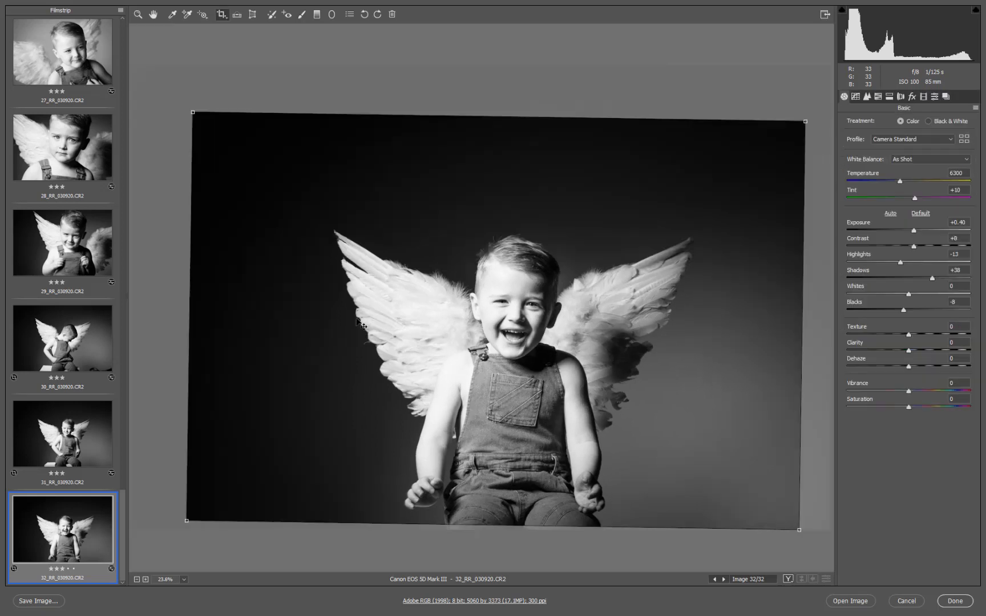
key("k")
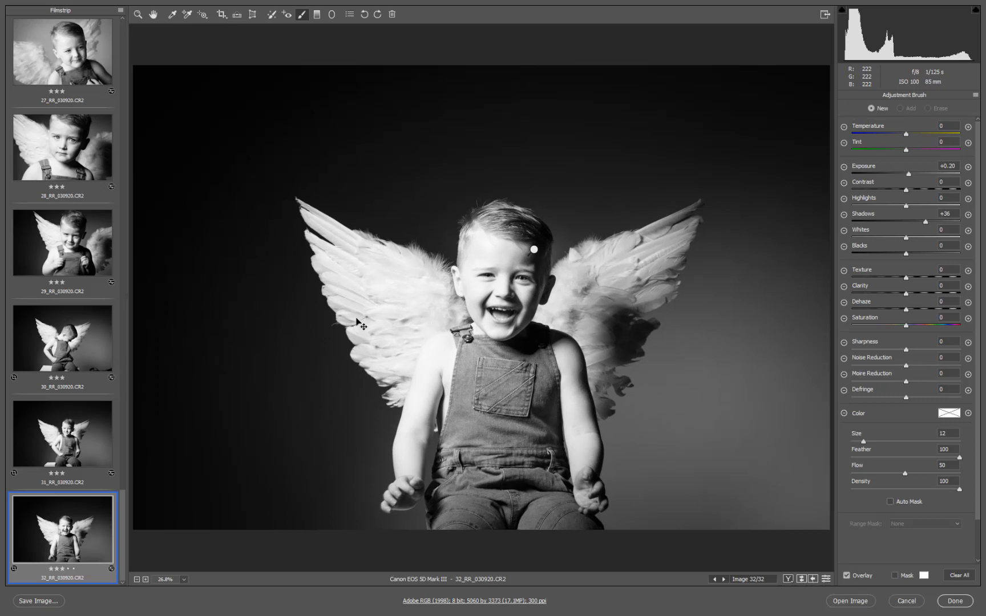
mouse_move(551, 295)
left_mouse_down()
mouse_move(542, 376)
mouse_move(518, 447)
left_mouse_up()
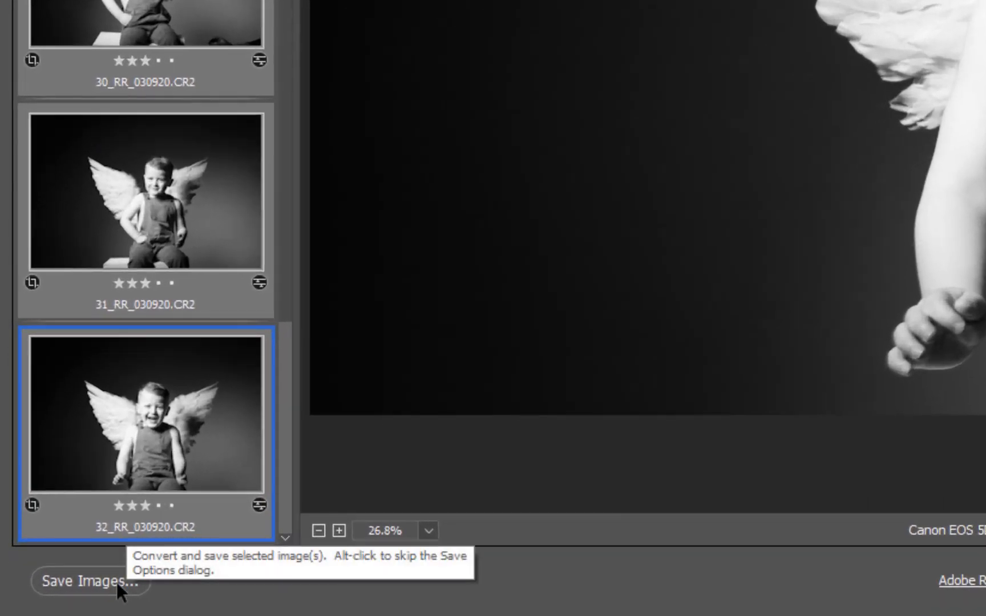
Open the save options for the selected photos and browse for a destination to Working (E:) > 2020 > 03 09 Baby Child Angels > Angel Session 1.
left_click(116, 582)
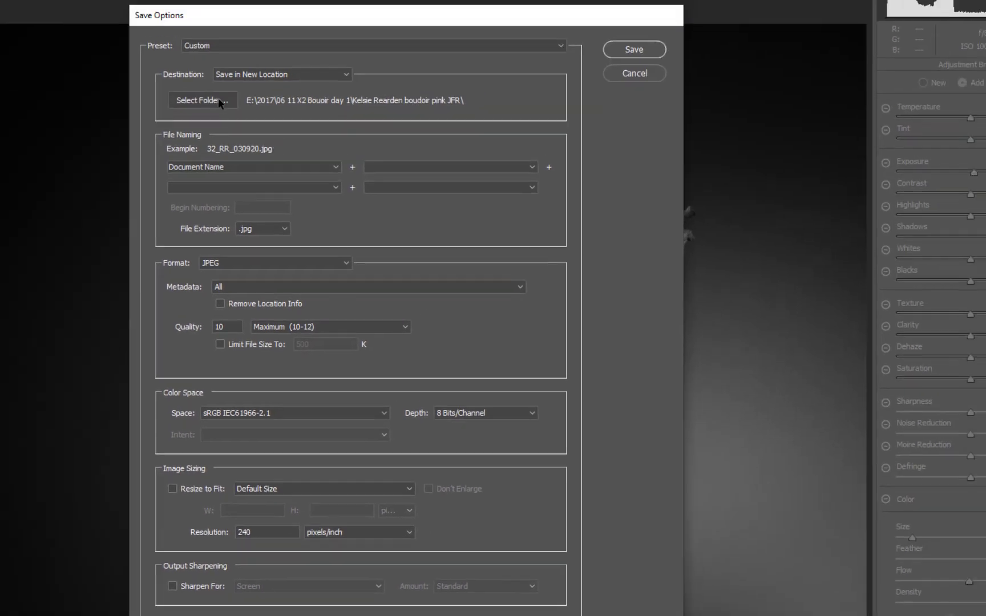
left_click(217, 100)
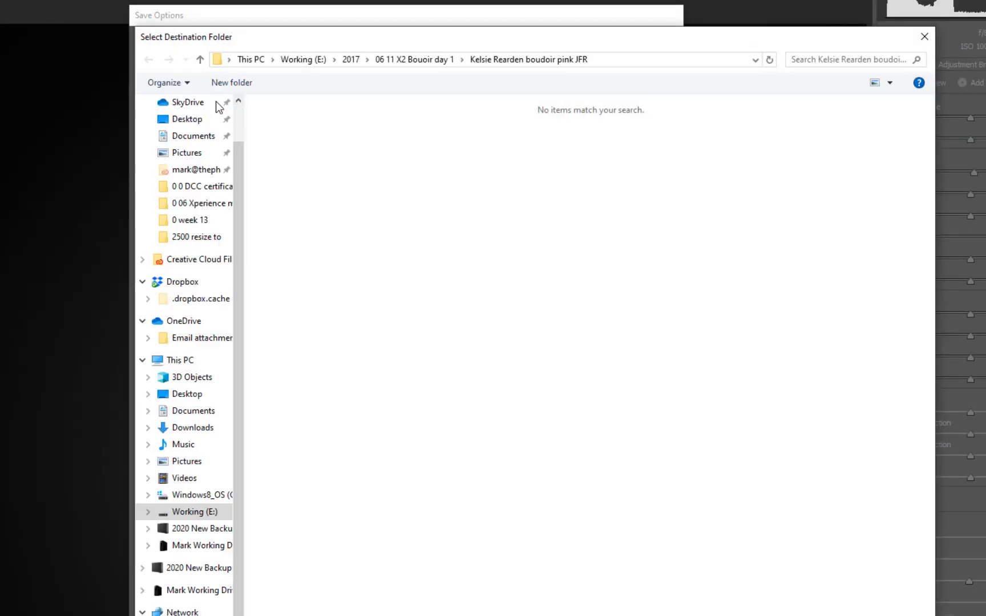
left_click(319, 60)
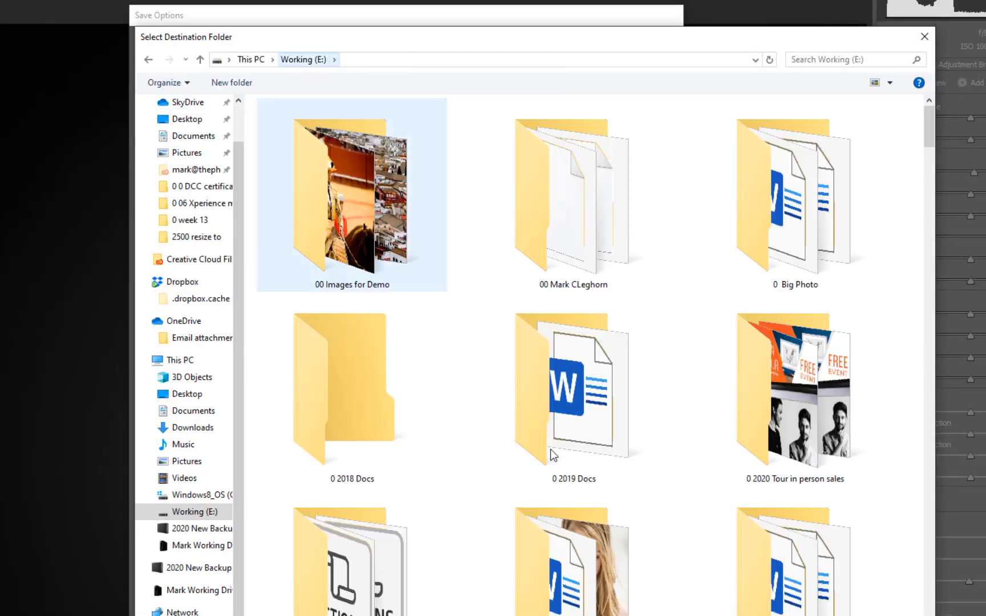
scroll(608, 477, "down", 8)
scroll(608, 477, "up", 6)
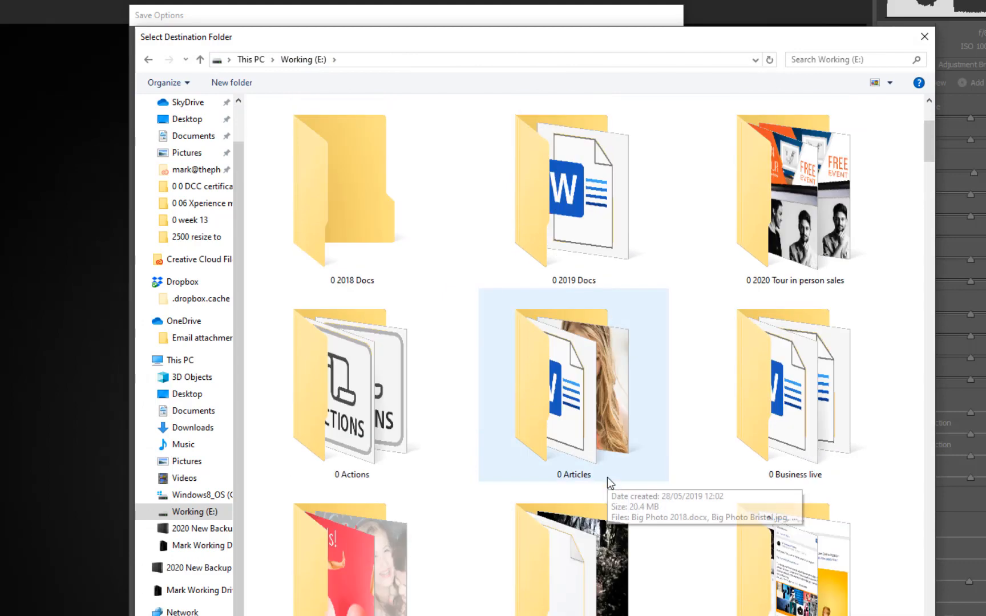
scroll(607, 477, "down", 10)
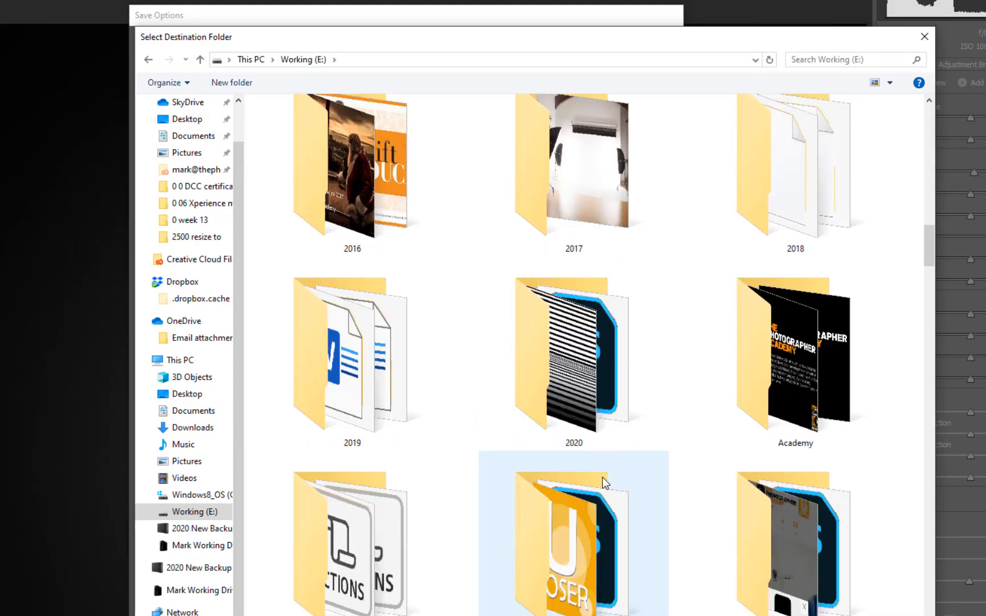
double_click(547, 343)
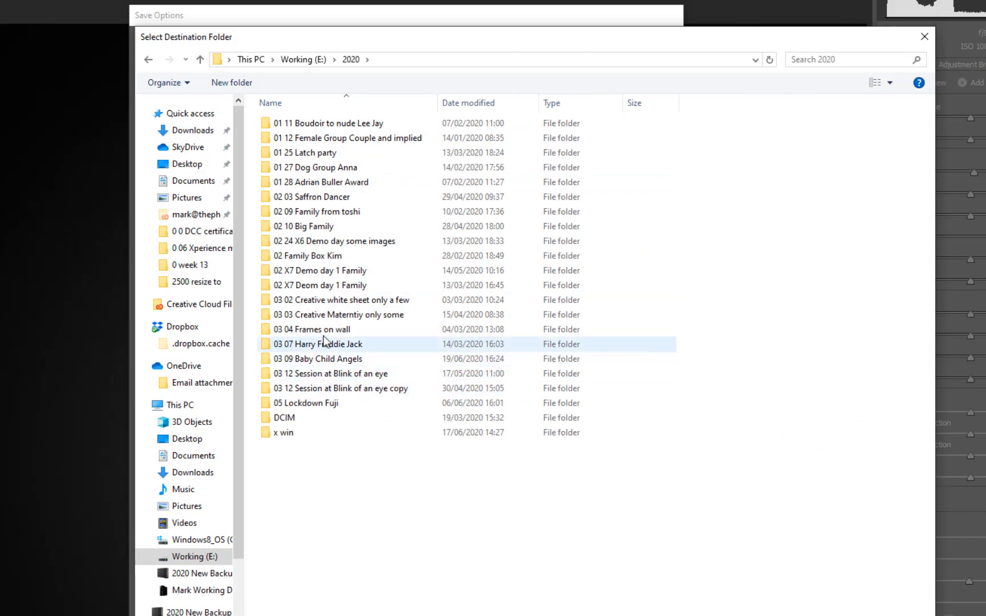
double_click(323, 359)
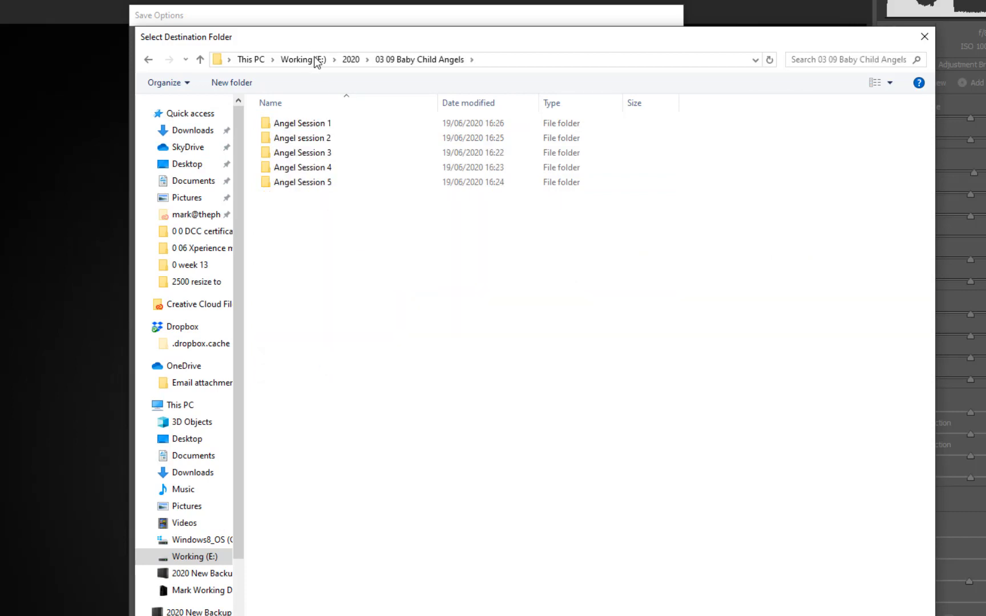
double_click(315, 124)
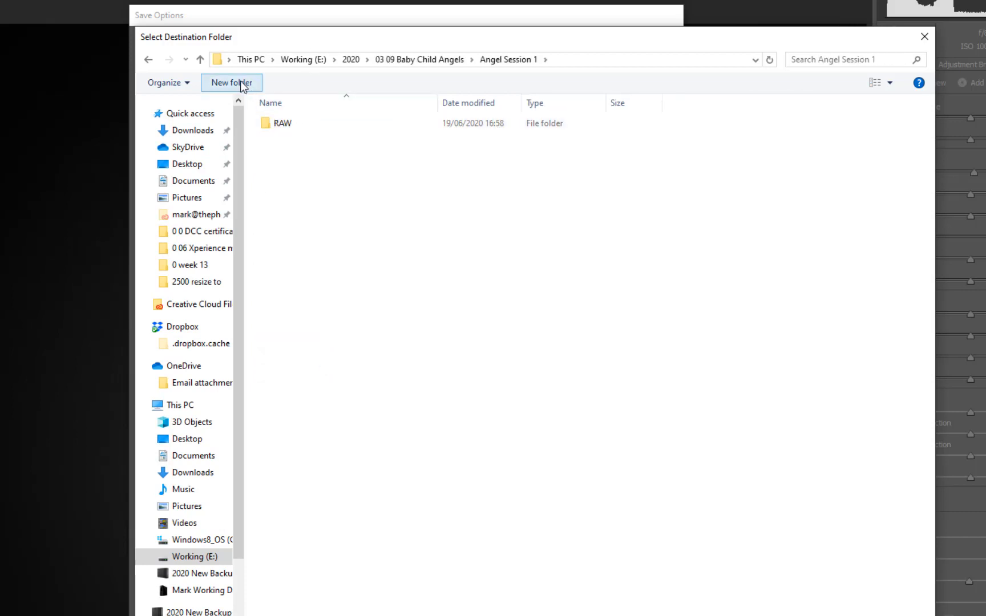
Create a folder named RR JFR in Angel Session 1, choose it as the destination, and save the selected photos there as JPEGs.
left_click(240, 83)
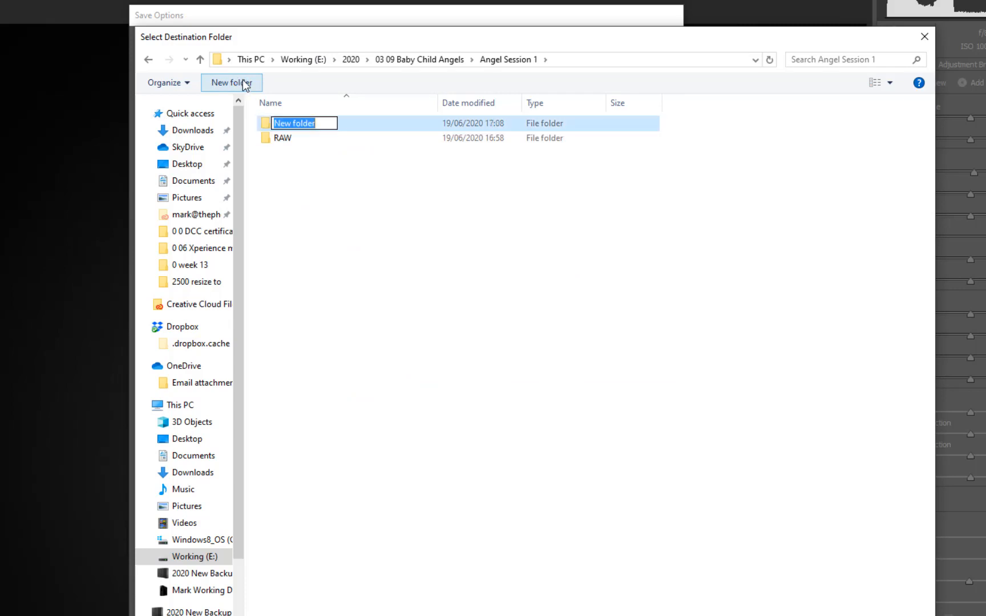
type("RR")
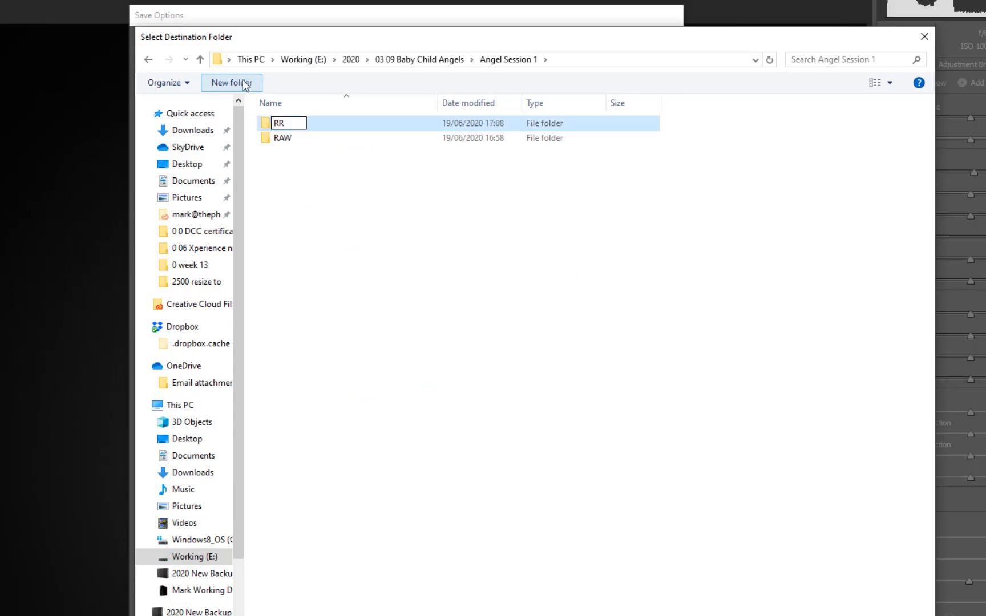
type(" JFR")
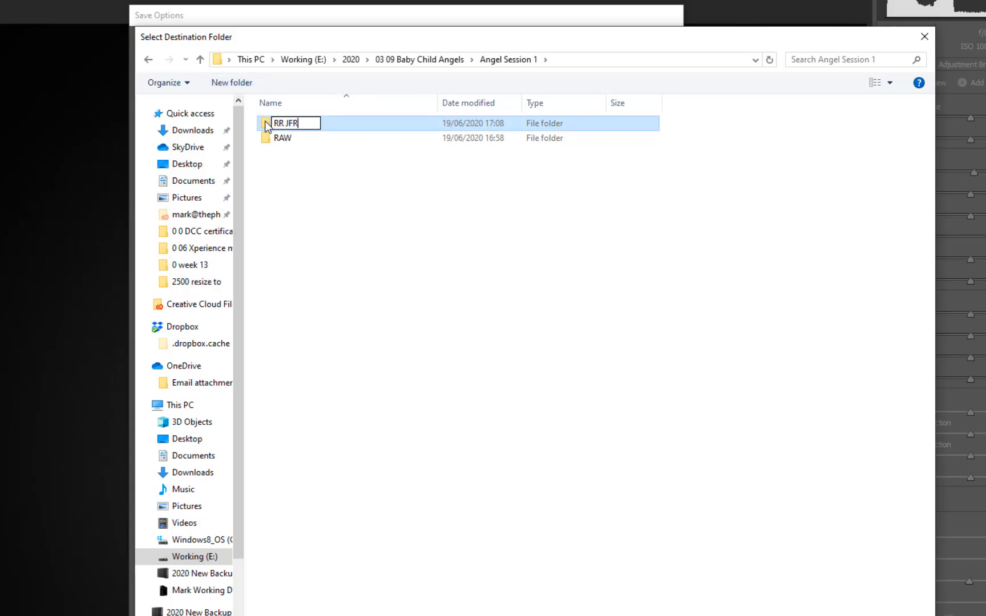
key("Return")
left_click(302, 138)
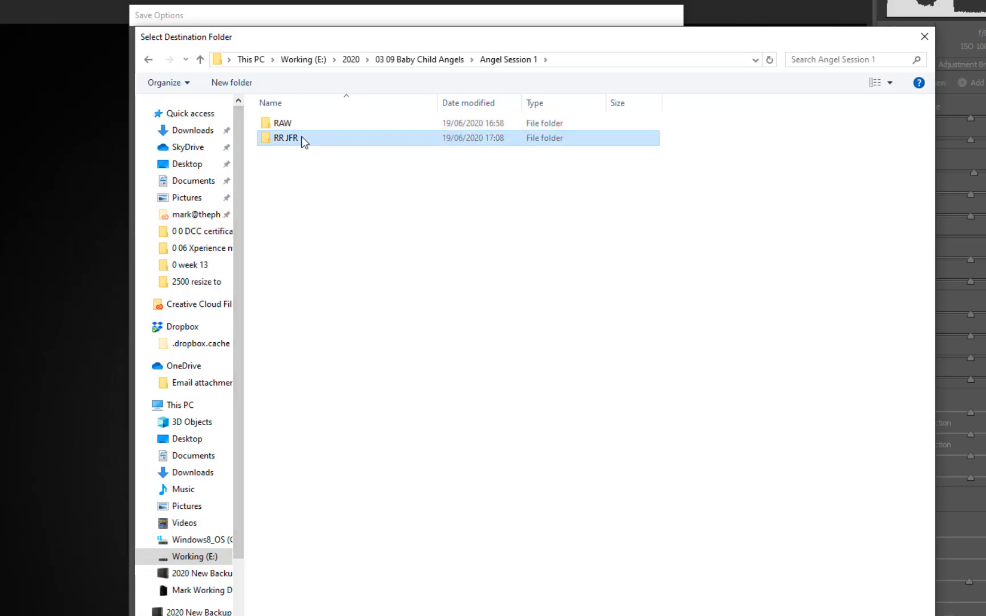
double_click(301, 138)
key("Return")
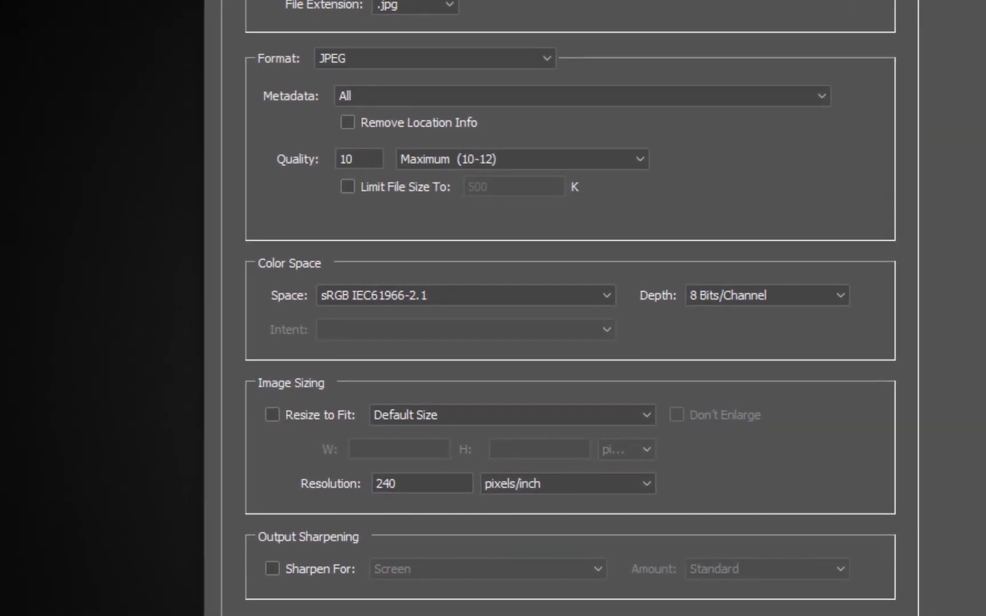
left_click(638, 93)
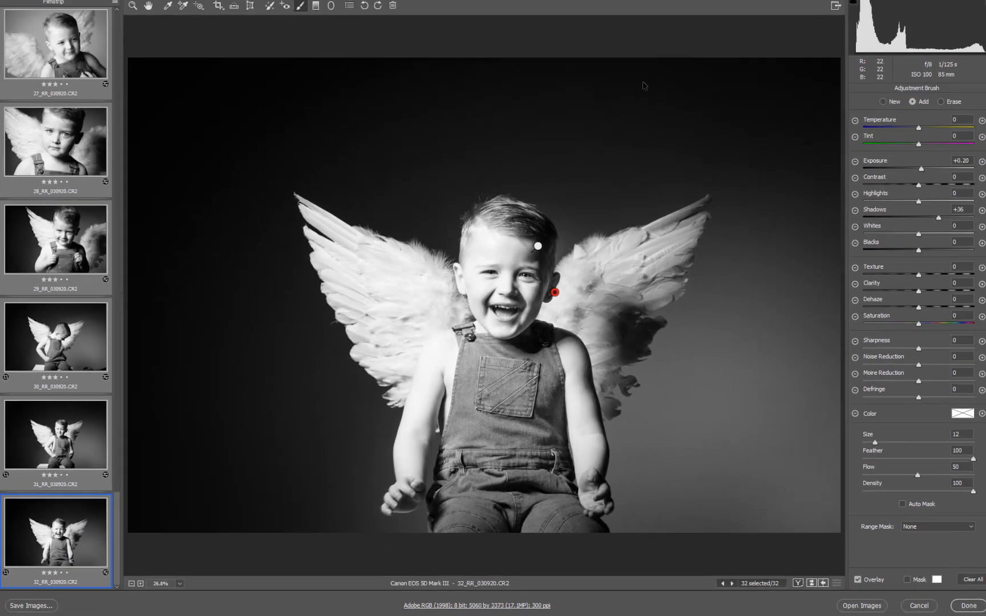